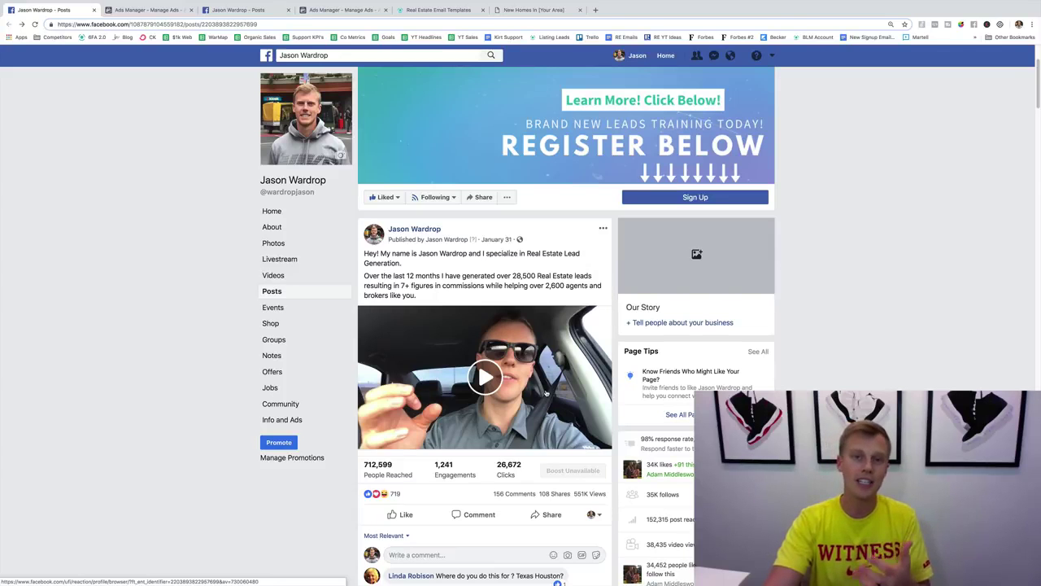
Play a moment of the January 31 intro video post and compare its engagement with the Real Estate Broad Audience ad set's results
{"action": "left_click", "coordinate": [485, 378]}
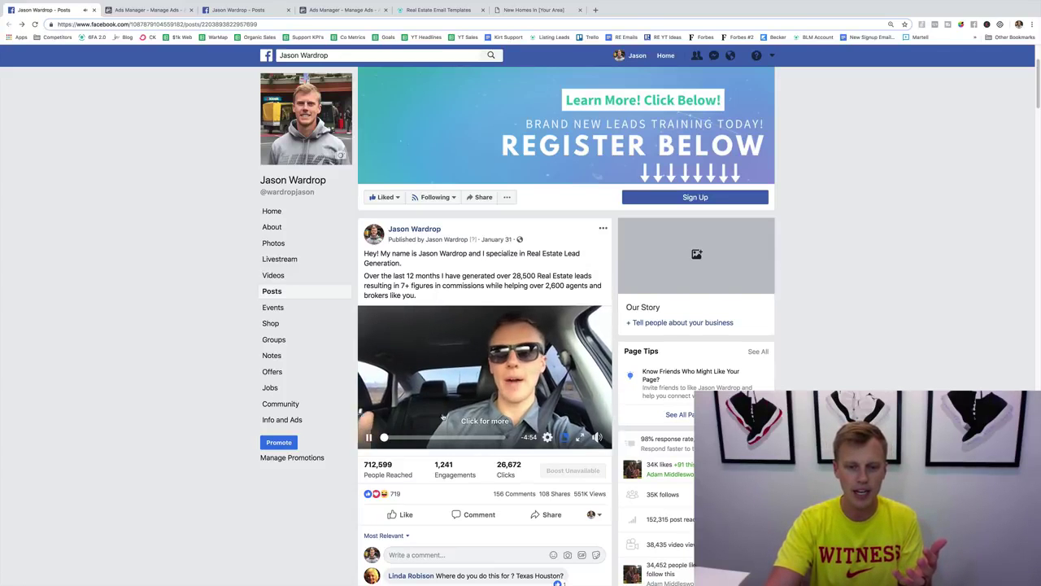
{"action": "left_click", "coordinate": [368, 437]}
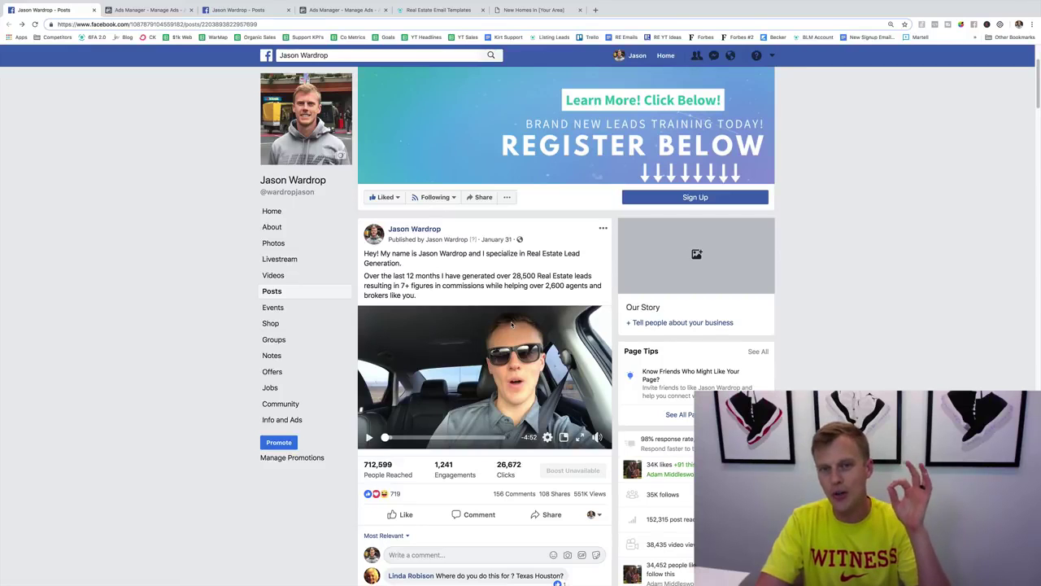
{"action": "left_click", "coordinate": [155, 11]}
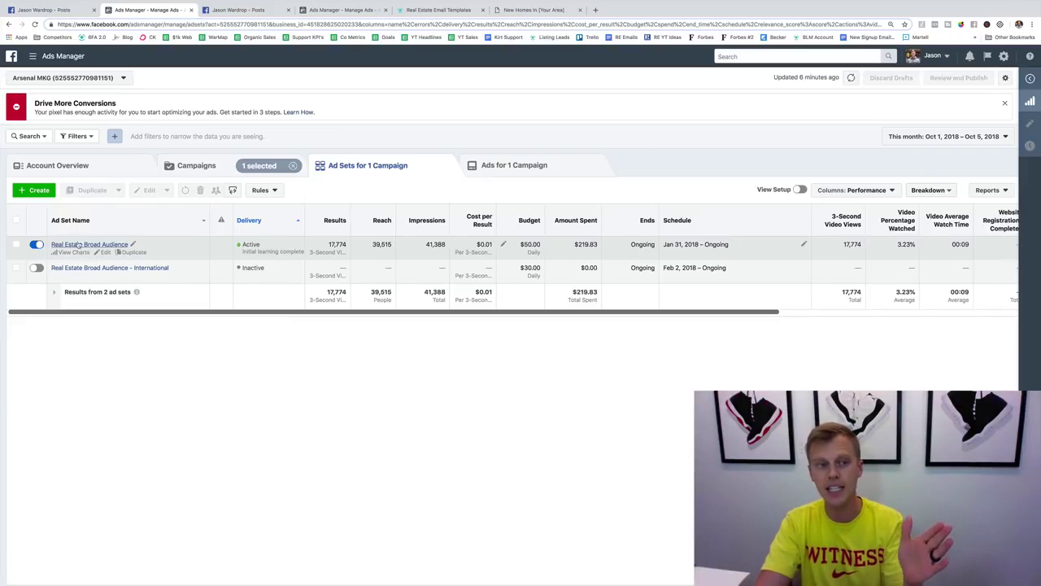
{"action": "mouse_move", "coordinate": [271, 240]}
{"action": "left_click", "coordinate": [51, 10]}
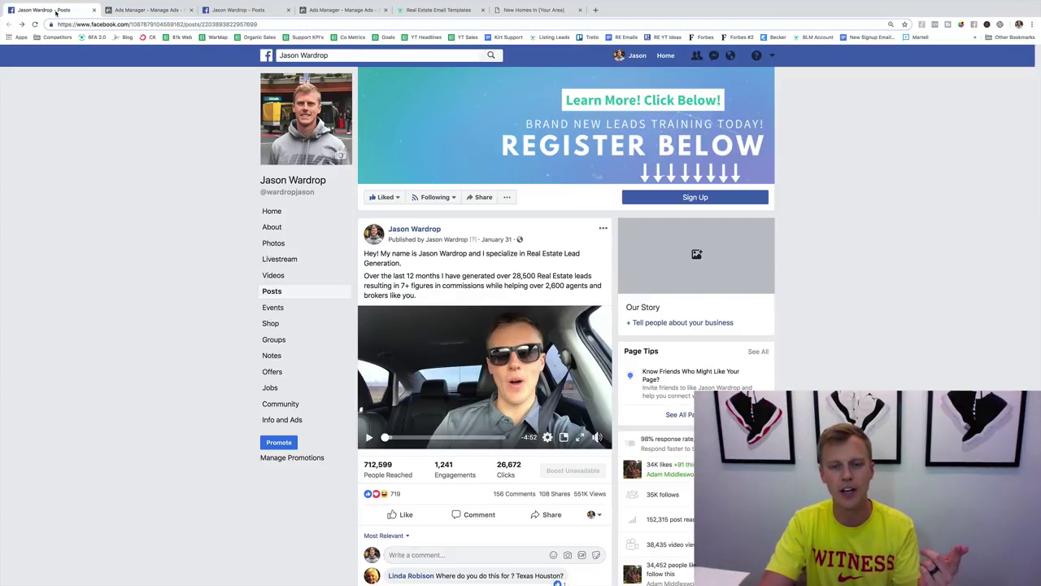
{"action": "left_click", "coordinate": [143, 10]}
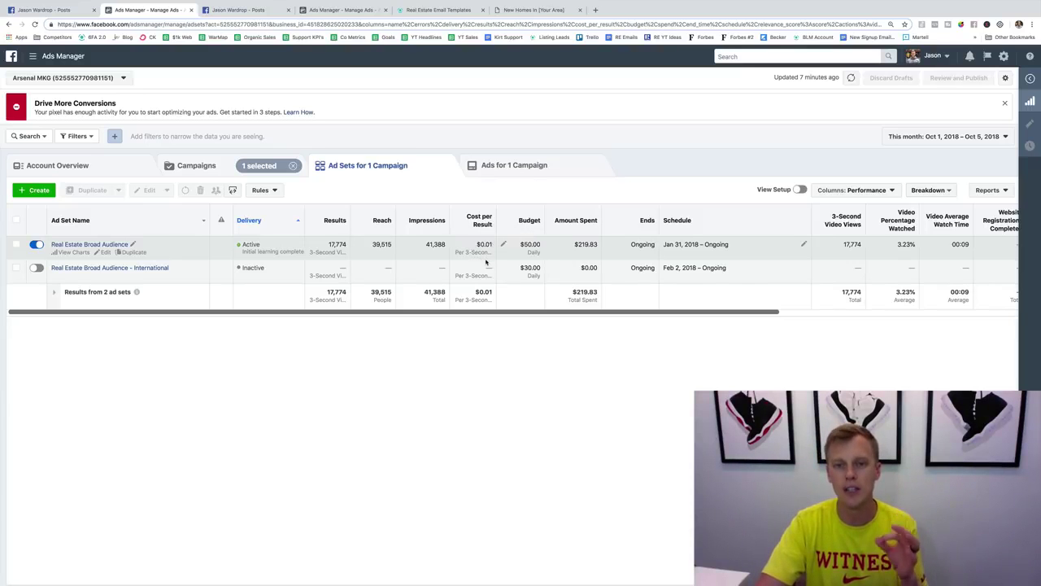
{"action": "key", "text": "super+1"}
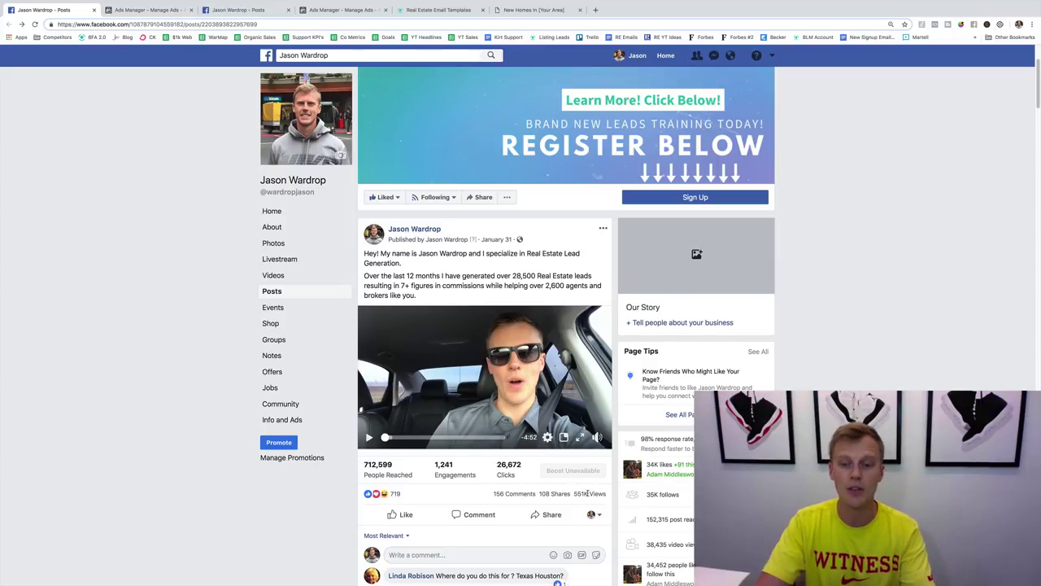
{"action": "mouse_move", "coordinate": [506, 495]}
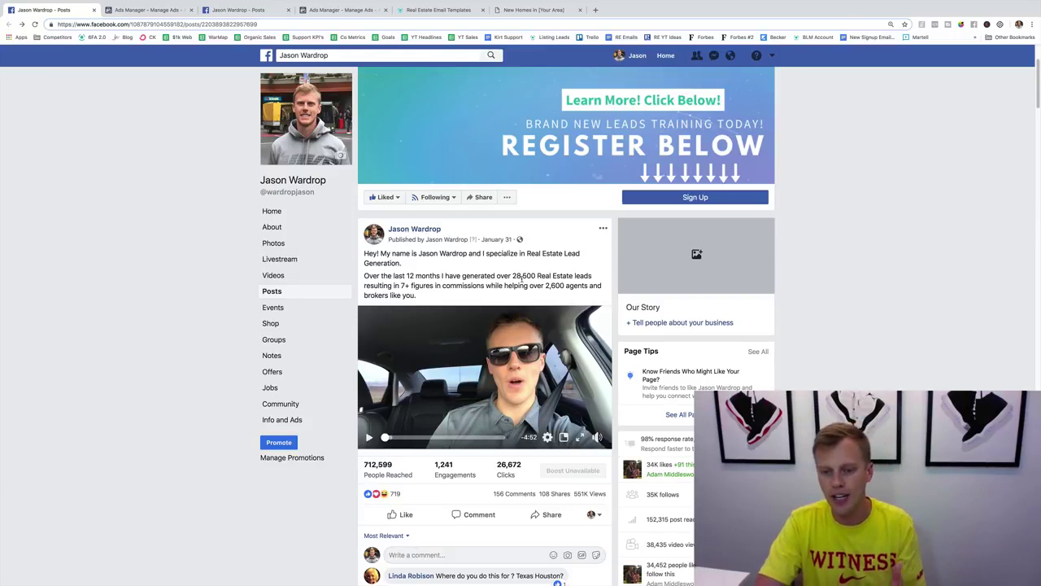
Review the August 1 client testimonial post, including its text, training link, image and engagement figures
{"action": "left_click", "coordinate": [237, 9]}
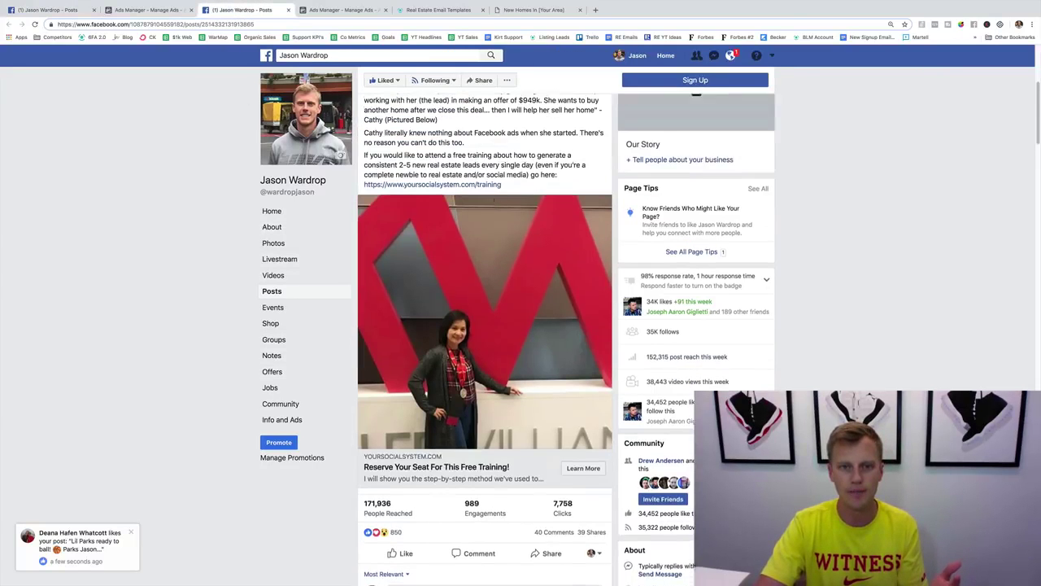
{"action": "scroll", "coordinate": [480, 244], "scroll_direction": "up", "scroll_amount": 2}
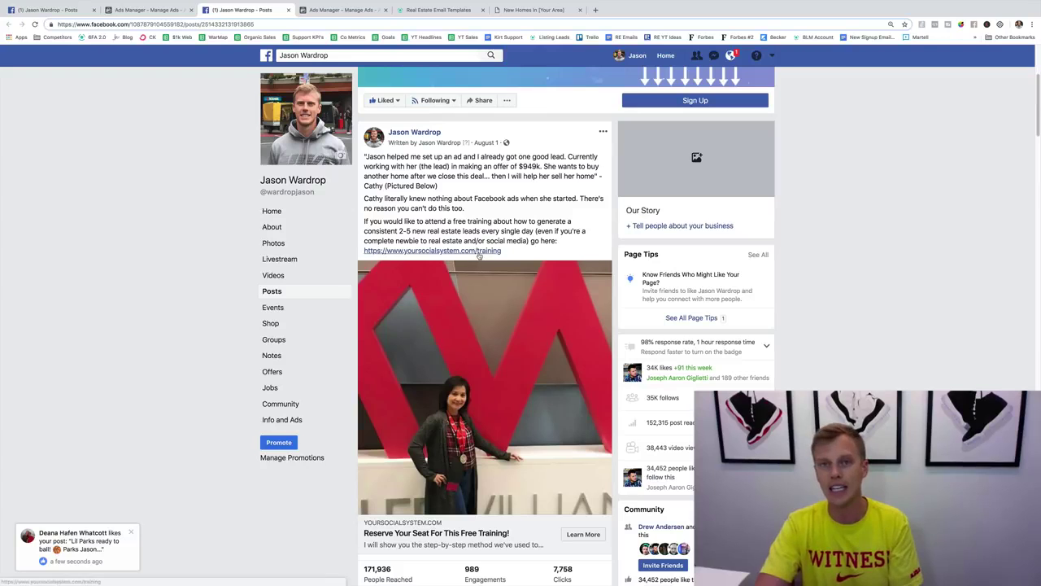
{"action": "key", "text": "ctrl+1"}
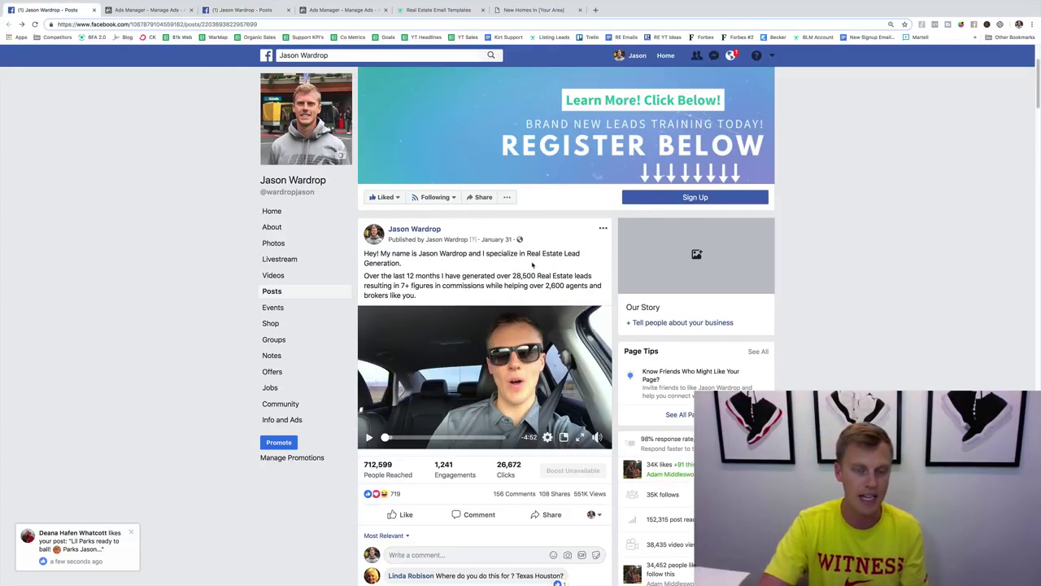
{"action": "left_click", "coordinate": [263, 8]}
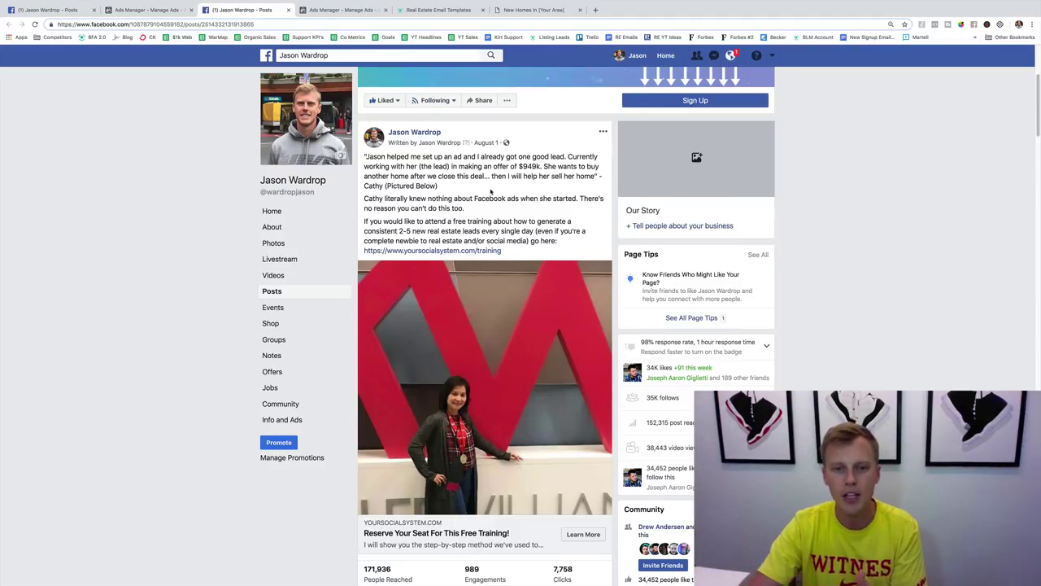
{"action": "scroll", "coordinate": [481, 187], "scroll_direction": "down", "scroll_amount": 3}
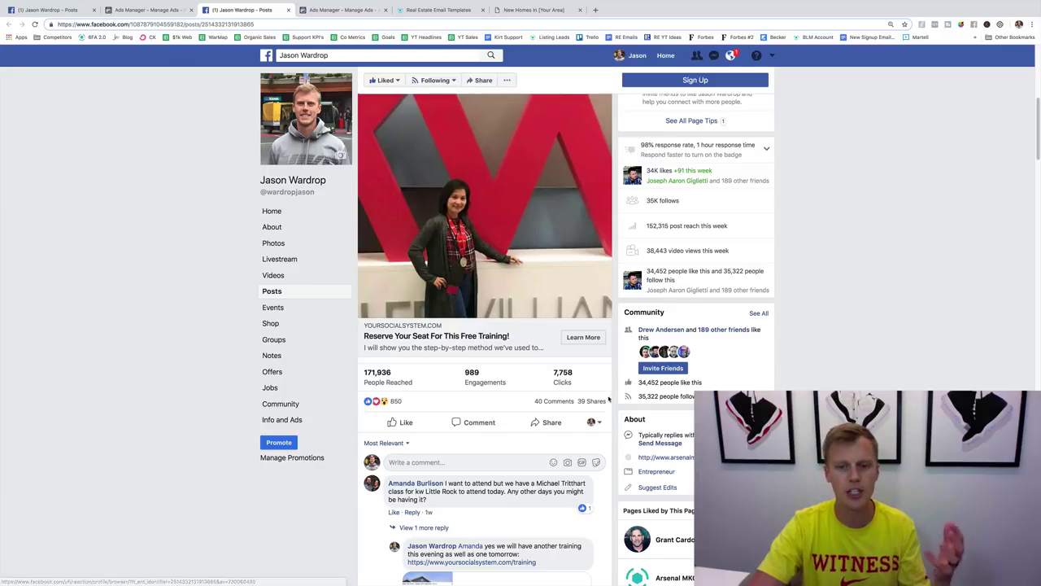
{"action": "scroll", "coordinate": [457, 289], "scroll_direction": "up", "scroll_amount": 2}
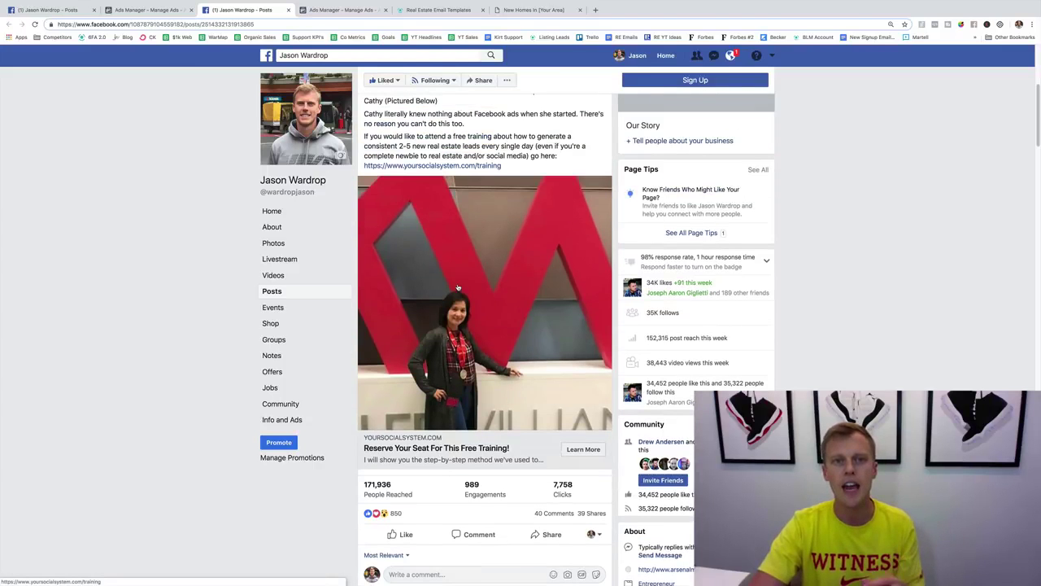
Examine the testimonial ad's relevance score and cost per result in Ads Manager, and reread the text of its post
{"action": "left_click", "coordinate": [333, 10]}
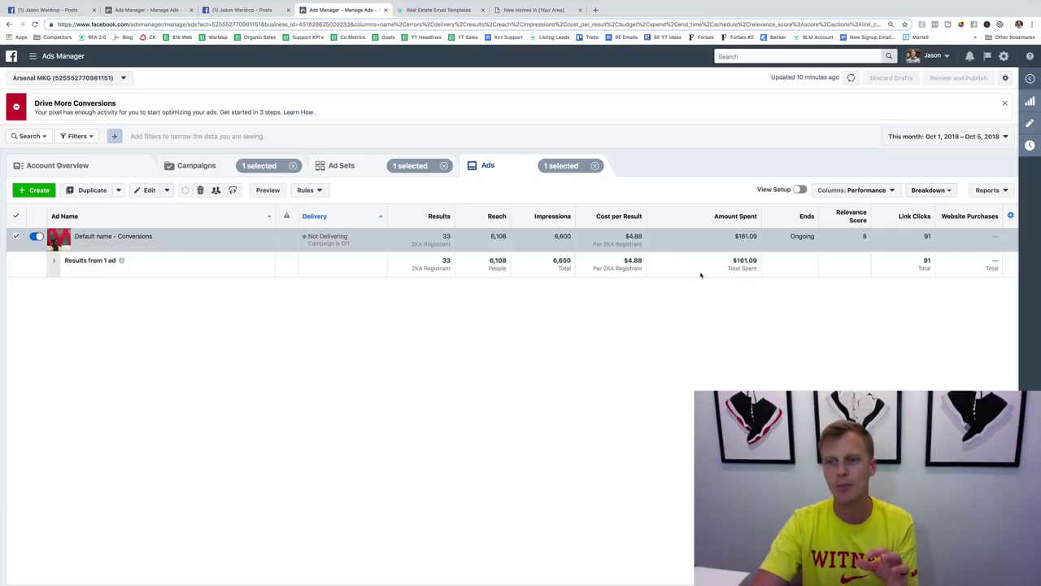
{"action": "mouse_move", "coordinate": [864, 229]}
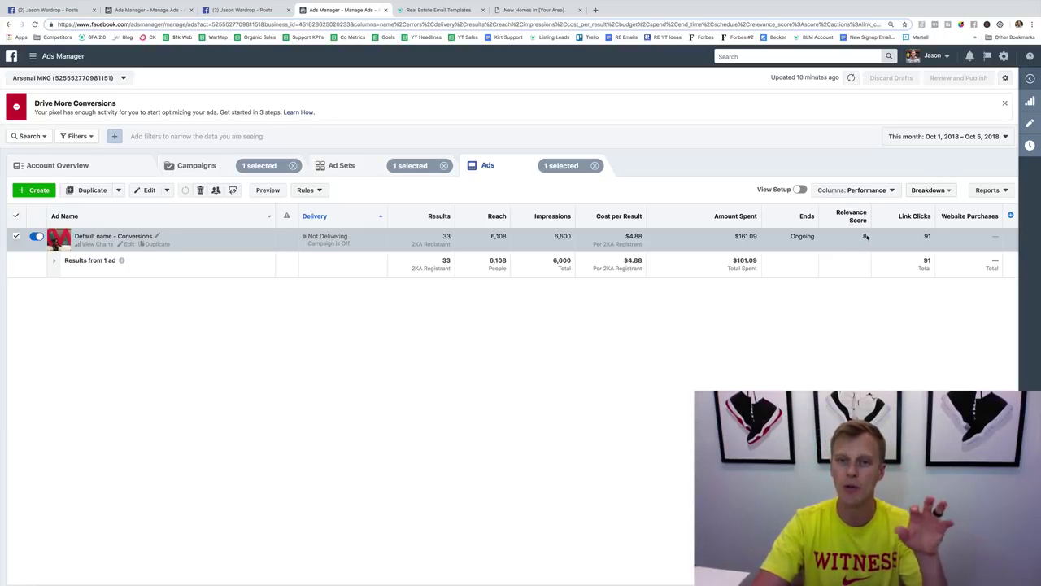
{"action": "mouse_move", "coordinate": [610, 215]}
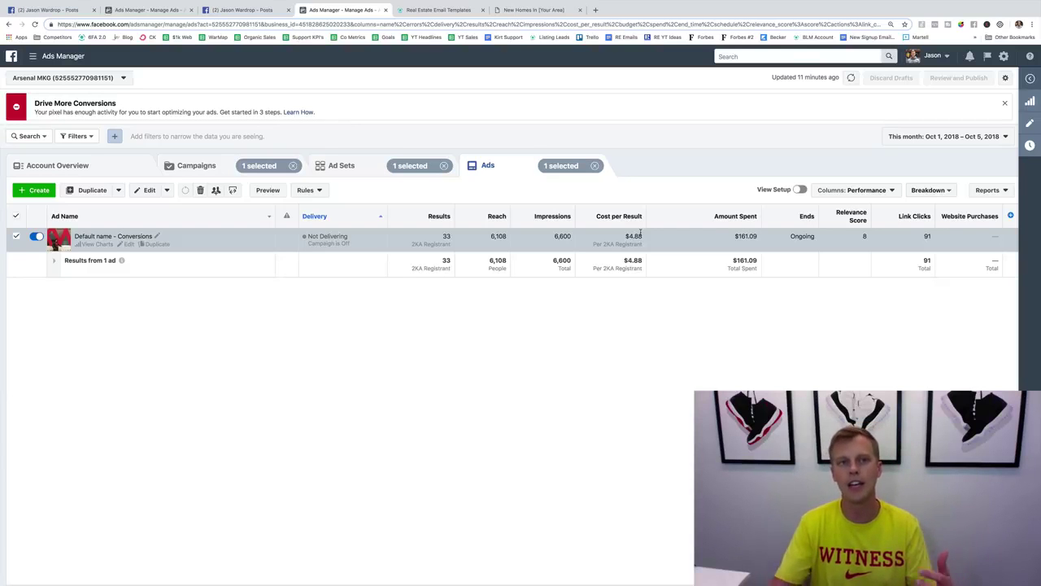
{"action": "left_click", "coordinate": [245, 10]}
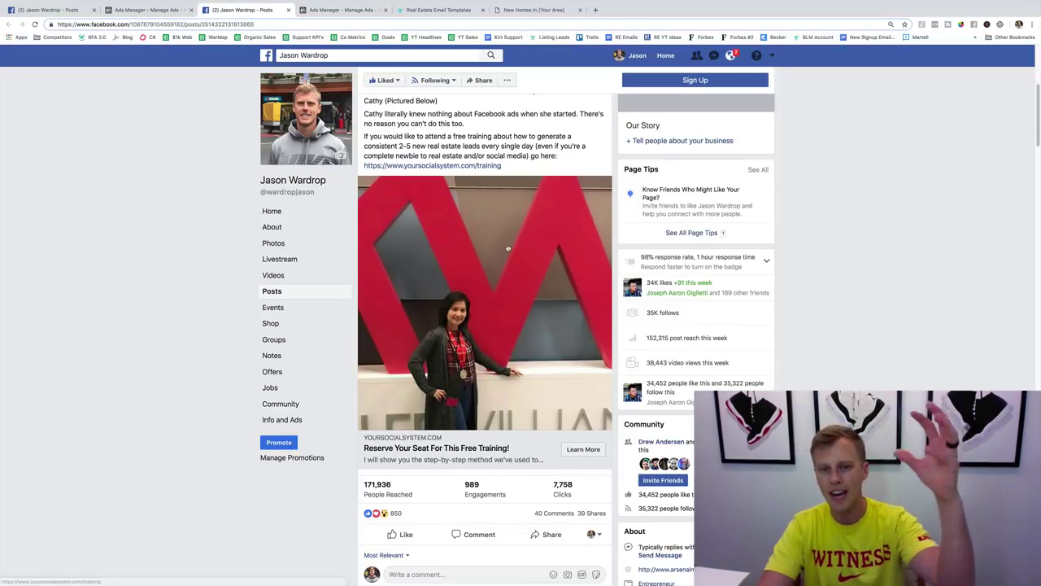
{"action": "scroll", "coordinate": [506, 244], "scroll_direction": "up", "scroll_amount": 3}
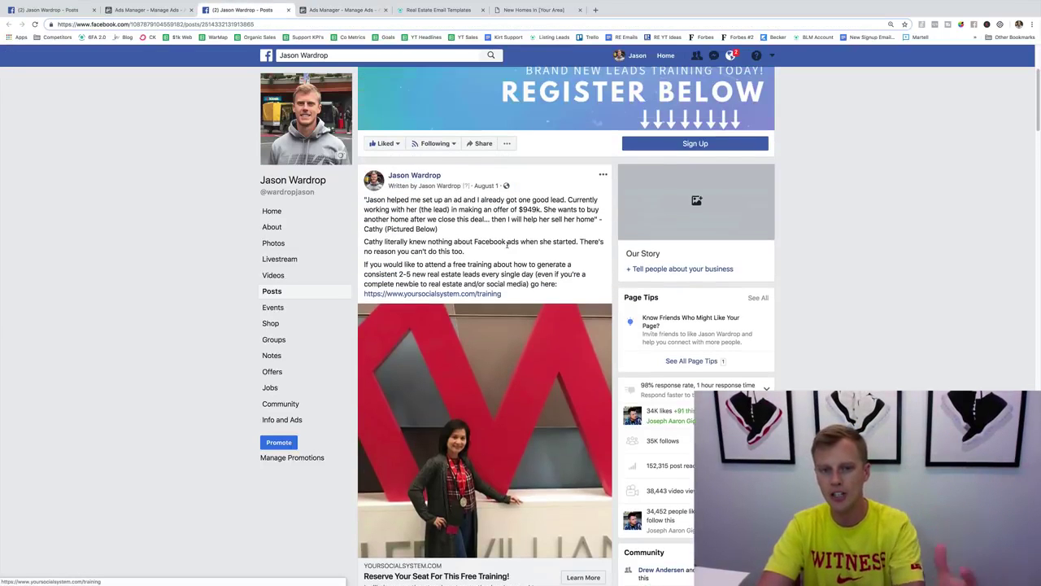
View the Real Estate Email Templates page and the New Homes landing page, including its Schedule Your Showing form
{"action": "left_click", "coordinate": [445, 11]}
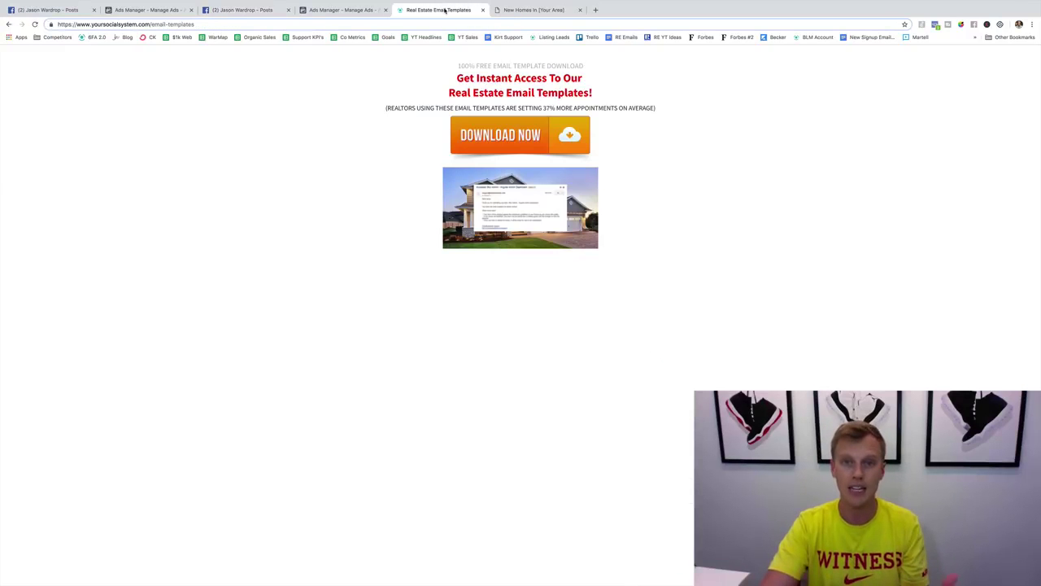
{"action": "left_click", "coordinate": [537, 11]}
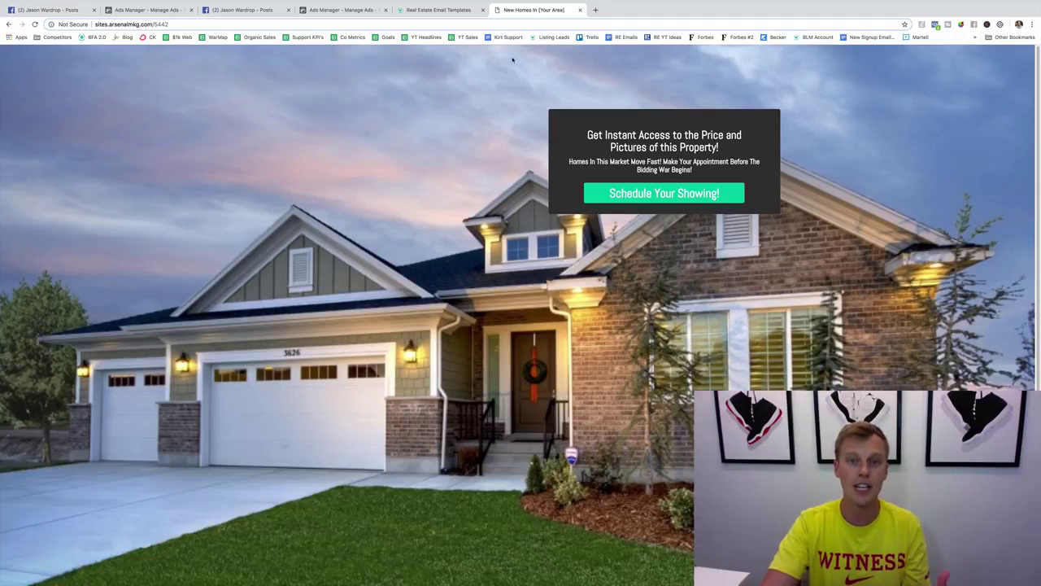
{"action": "left_click", "coordinate": [598, 197]}
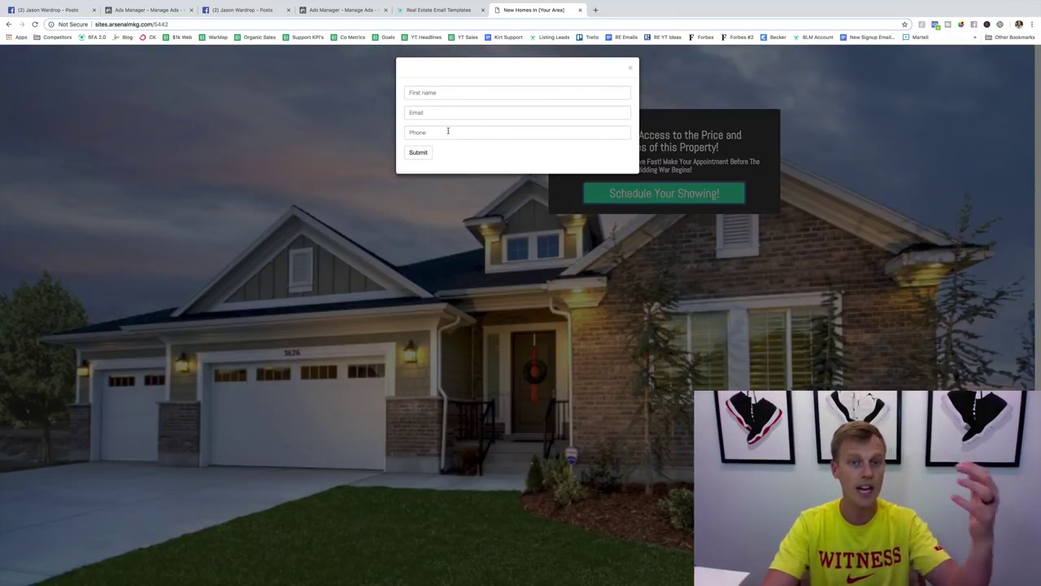
{"action": "left_click", "coordinate": [419, 153]}
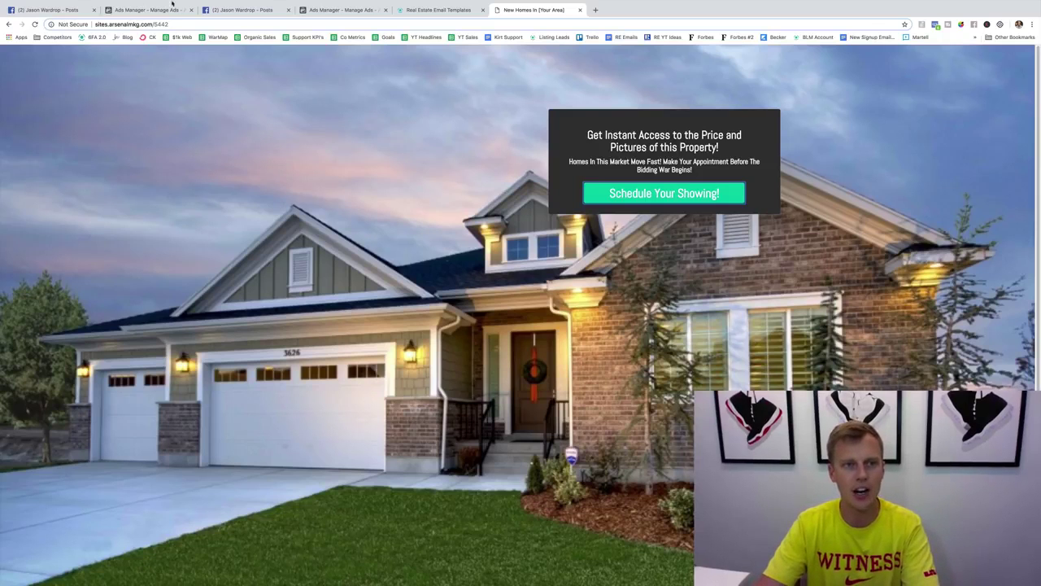
Switch Ads Manager from the Arsenal MKG account to the owner's personal ad account and revisit the intro video post
{"action": "left_click", "coordinate": [144, 9]}
{"action": "left_click", "coordinate": [101, 78]}
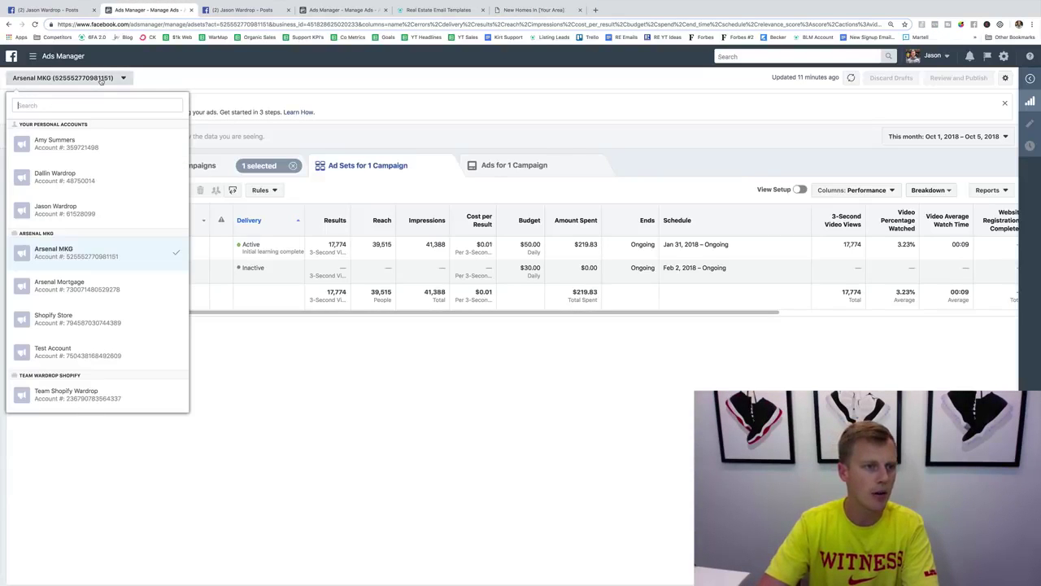
{"action": "left_click", "coordinate": [94, 209]}
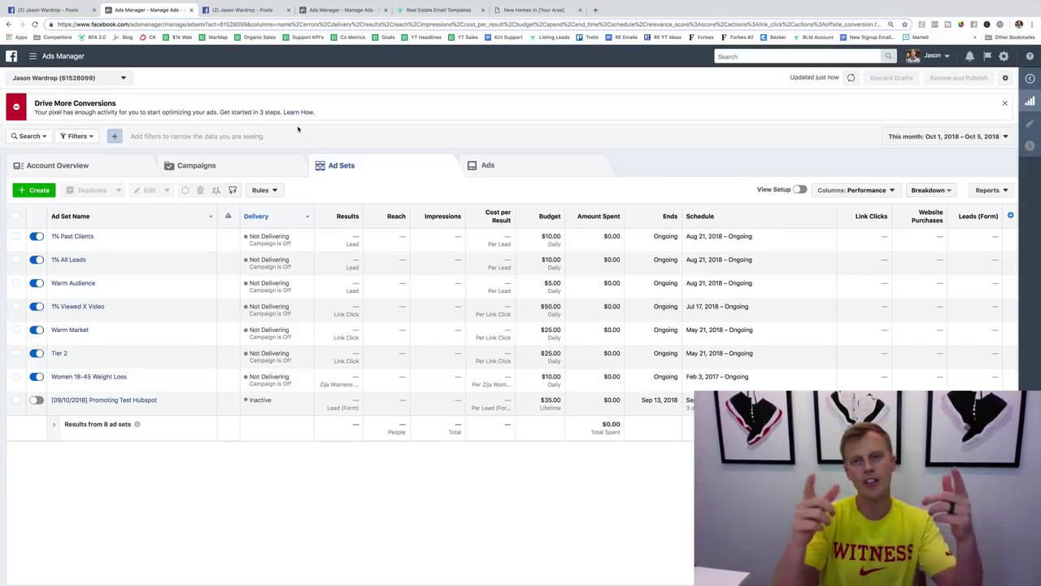
{"action": "left_click", "coordinate": [53, 10]}
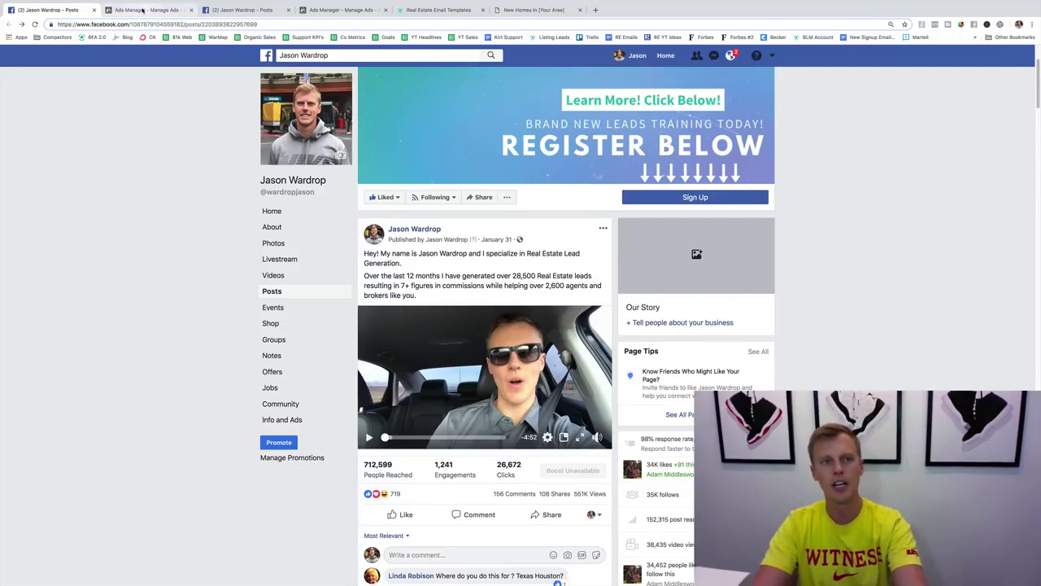
{"action": "left_click", "coordinate": [142, 9]}
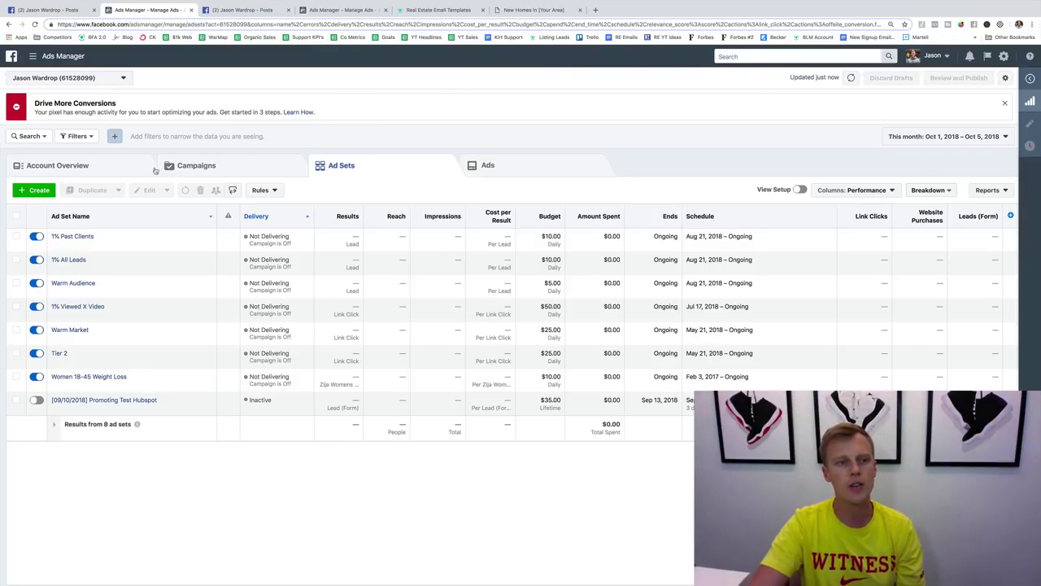
{"action": "left_click", "coordinate": [31, 192]}
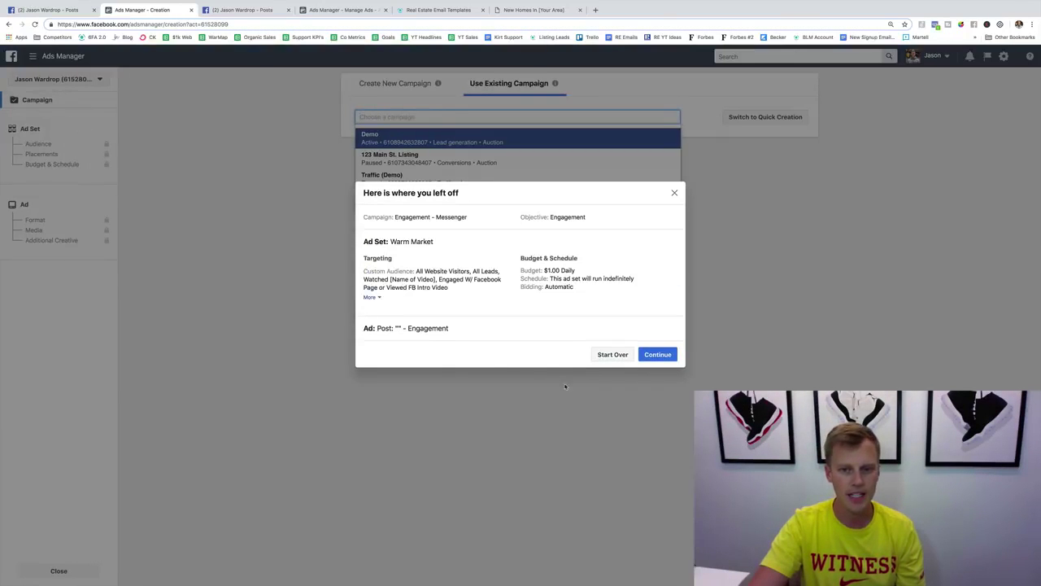
{"action": "left_click", "coordinate": [612, 354]}
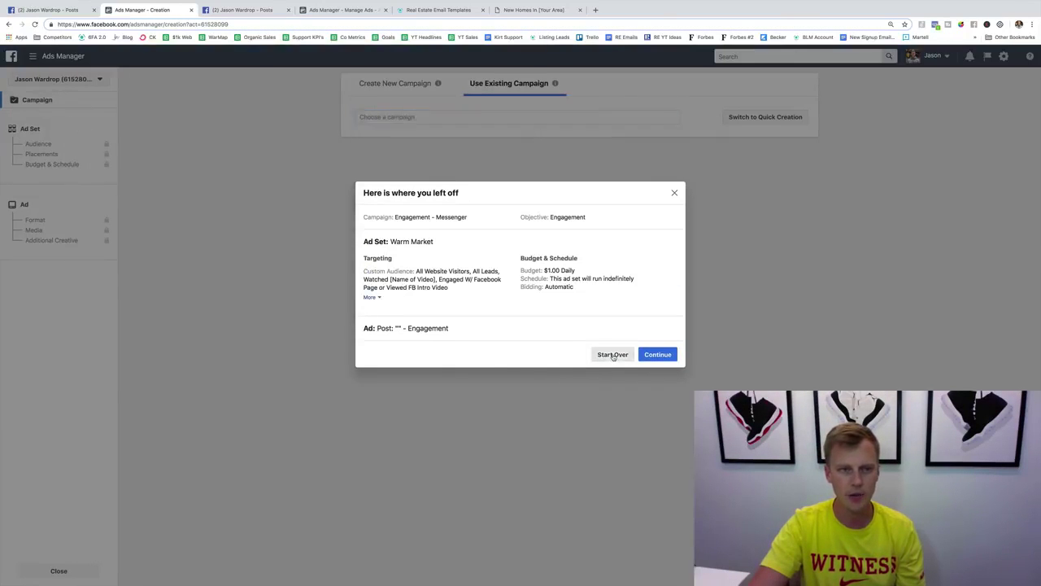
{"action": "left_click", "coordinate": [54, 55]}
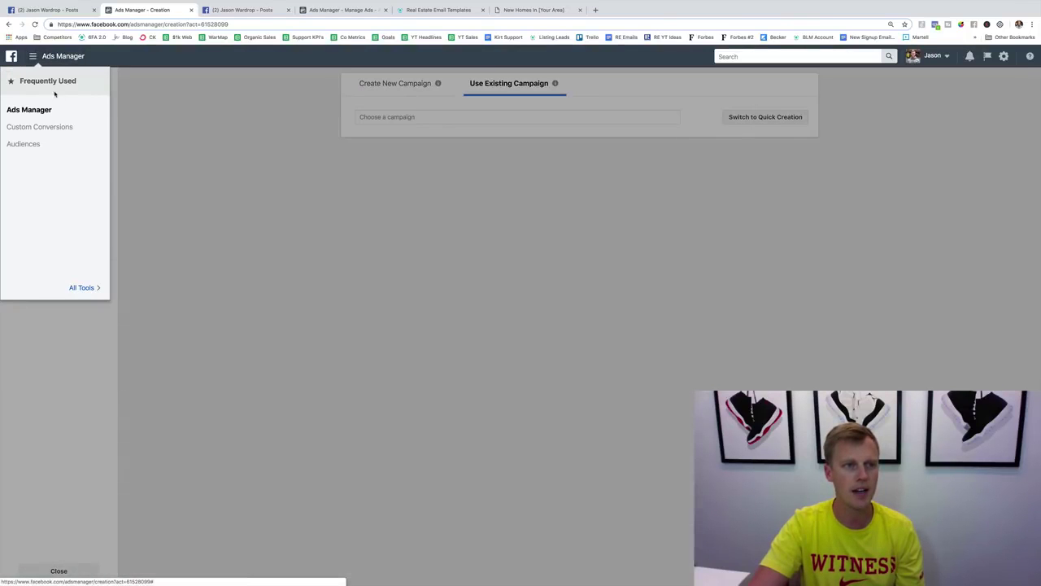
{"action": "left_click", "coordinate": [33, 109]}
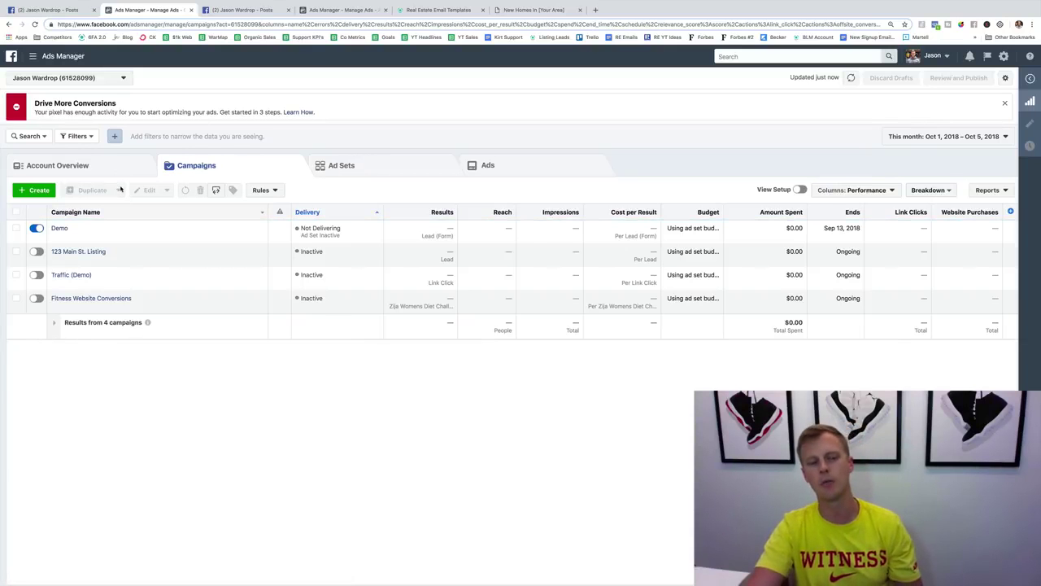
Create a new campaign, discarding the saved draft, with the Video views objective and its default name, and continue to the ad set
{"action": "left_click", "coordinate": [35, 190]}
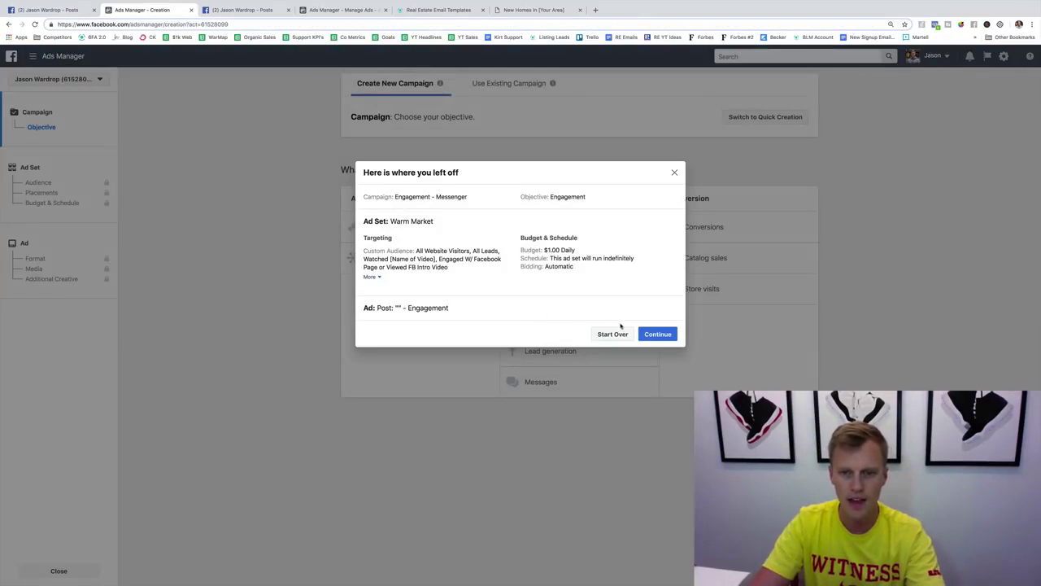
{"action": "left_click", "coordinate": [615, 334]}
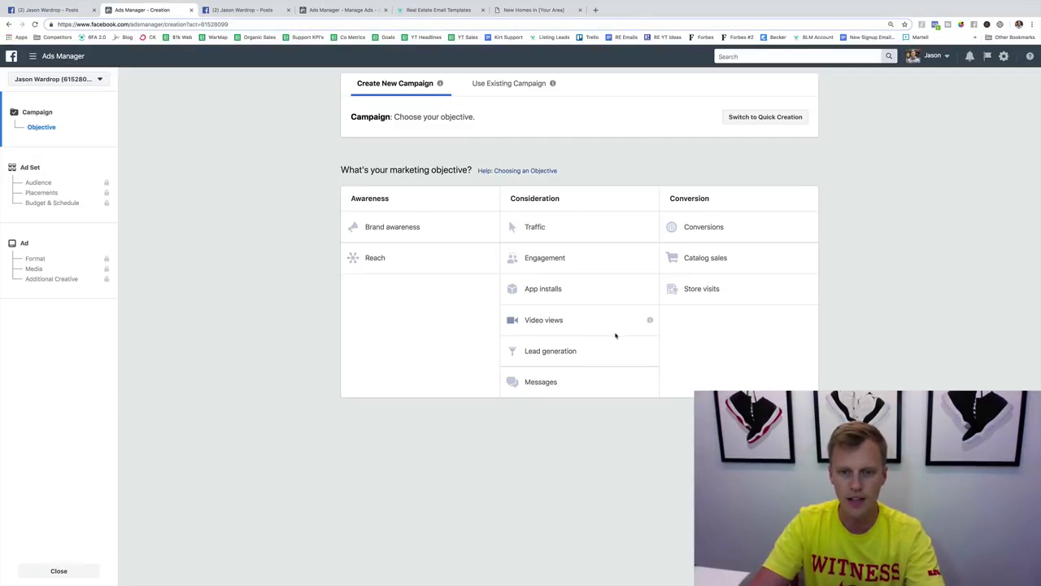
{"action": "left_click", "coordinate": [543, 321]}
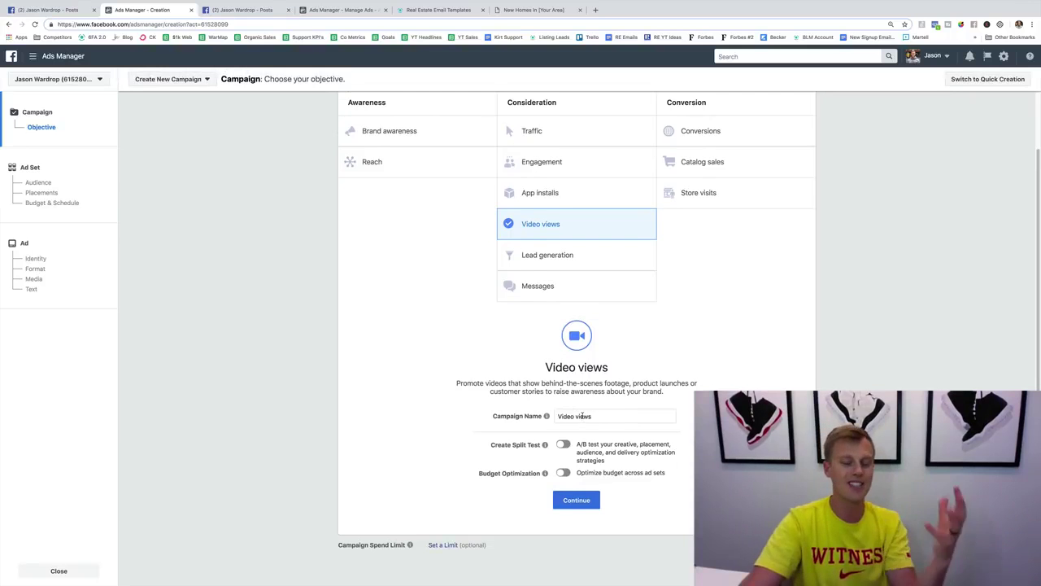
{"action": "left_click", "coordinate": [580, 500]}
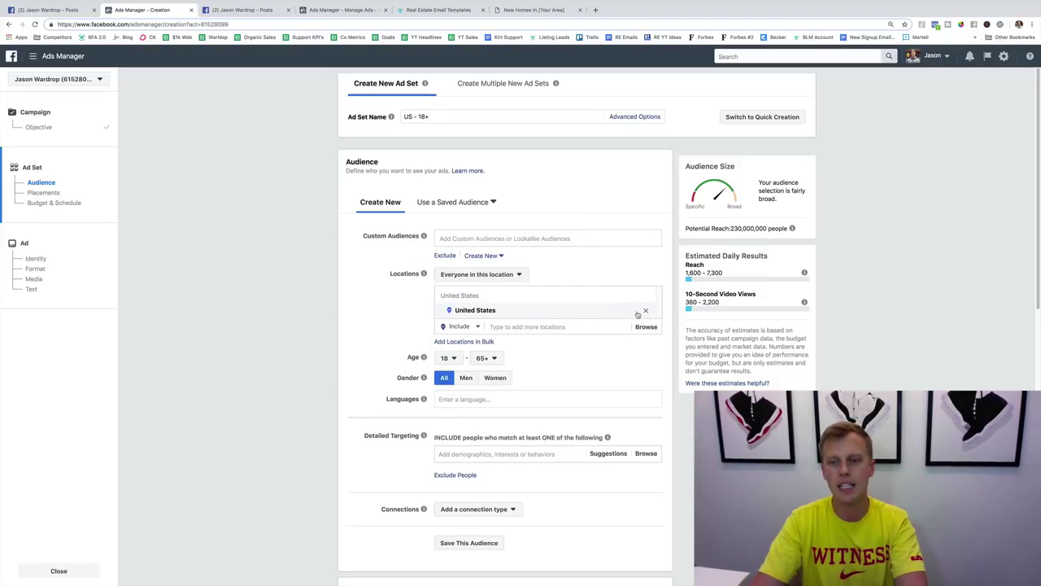
Replace the ad set's United States location with the city of Omaha, Nebraska
{"action": "left_click", "coordinate": [645, 314]}
{"action": "left_click", "coordinate": [556, 296]}
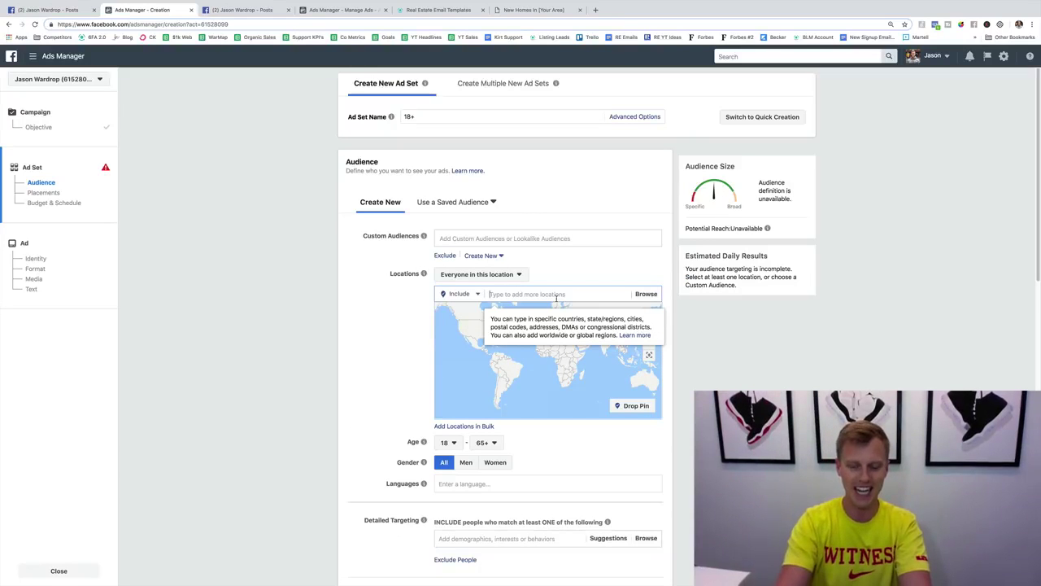
{"action": "type", "text": "Omaha"}
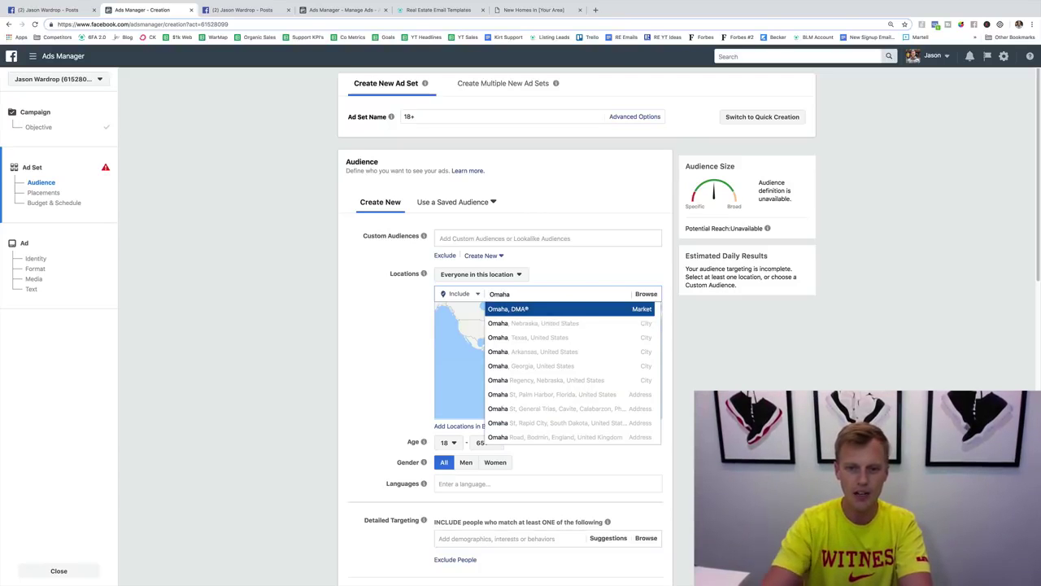
{"action": "left_click", "coordinate": [560, 325]}
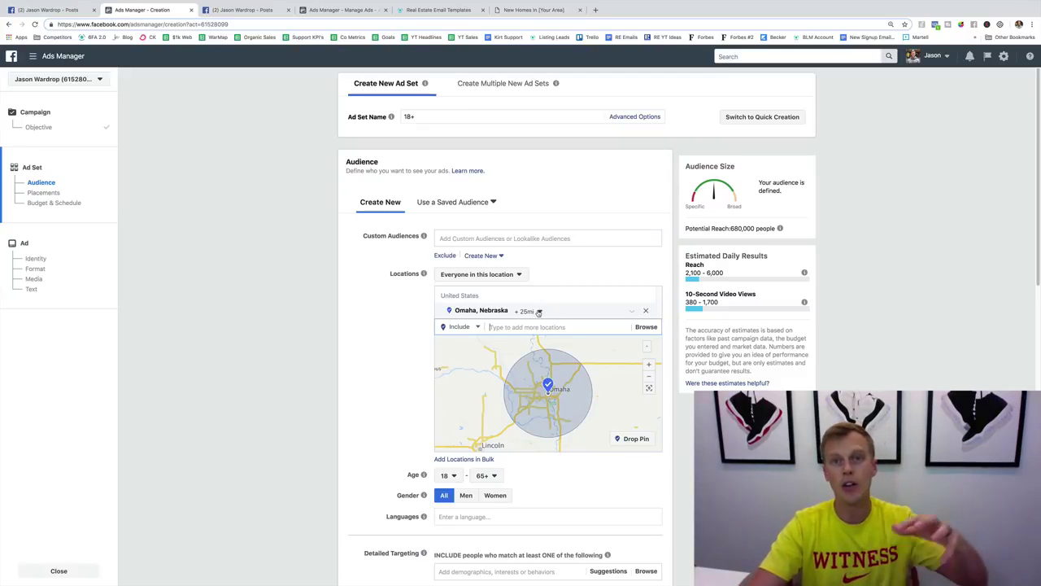
Try a 50 mi radius around Omaha, then restrict the location to the current city only
{"action": "left_click", "coordinate": [537, 312]}
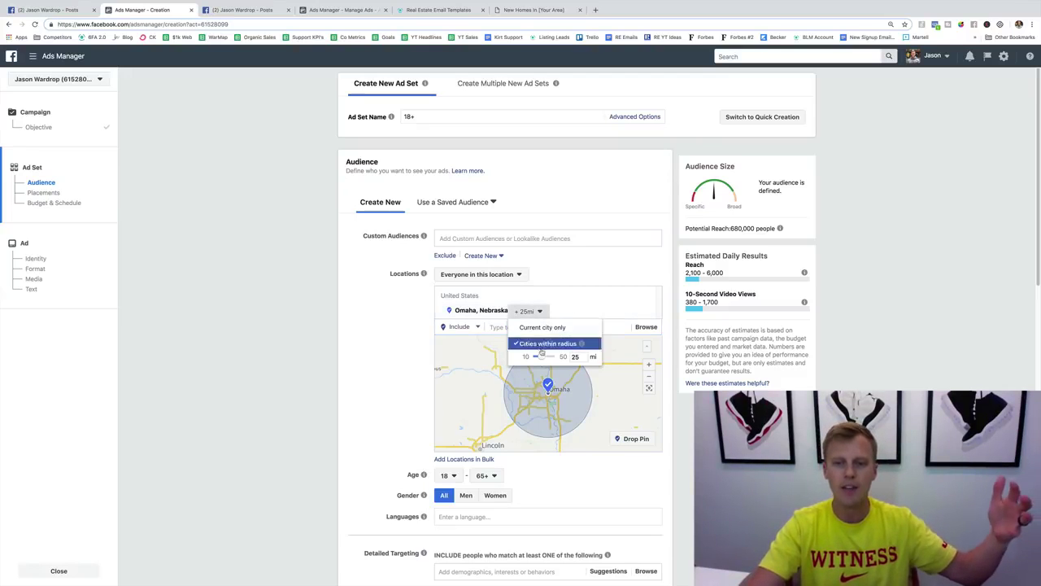
{"action": "left_click_drag", "start_coordinate": [538, 358], "coordinate": [565, 352]}
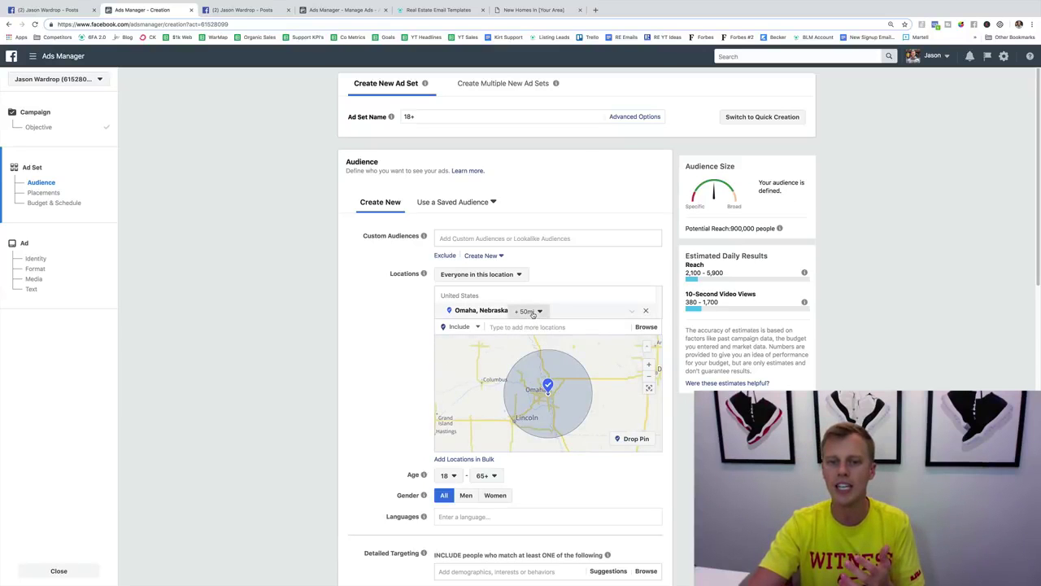
{"action": "left_click", "coordinate": [542, 327]}
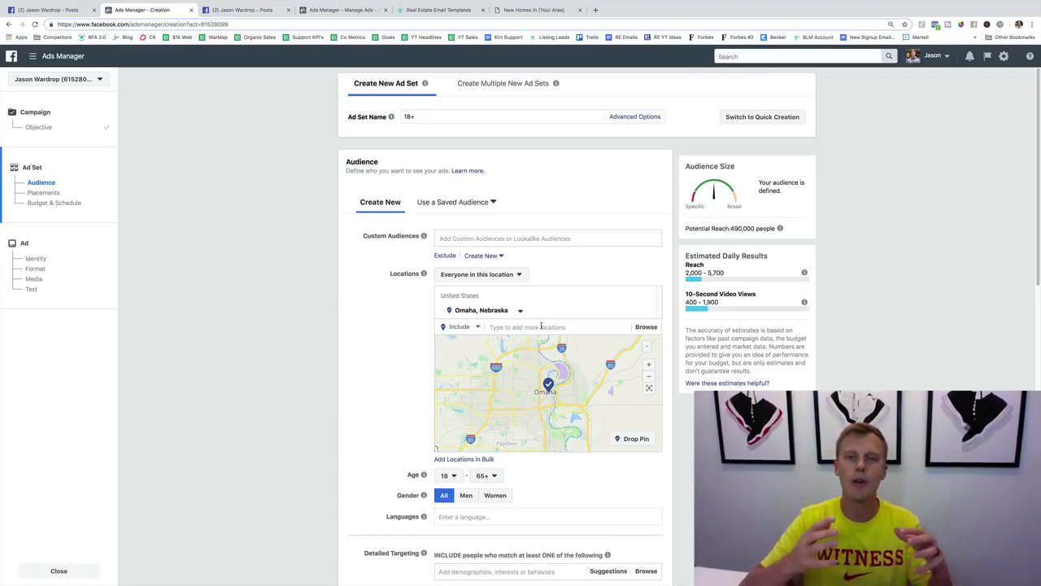
Limit the audience to people who live in this location and check the potential reach
{"action": "left_click", "coordinate": [515, 275]}
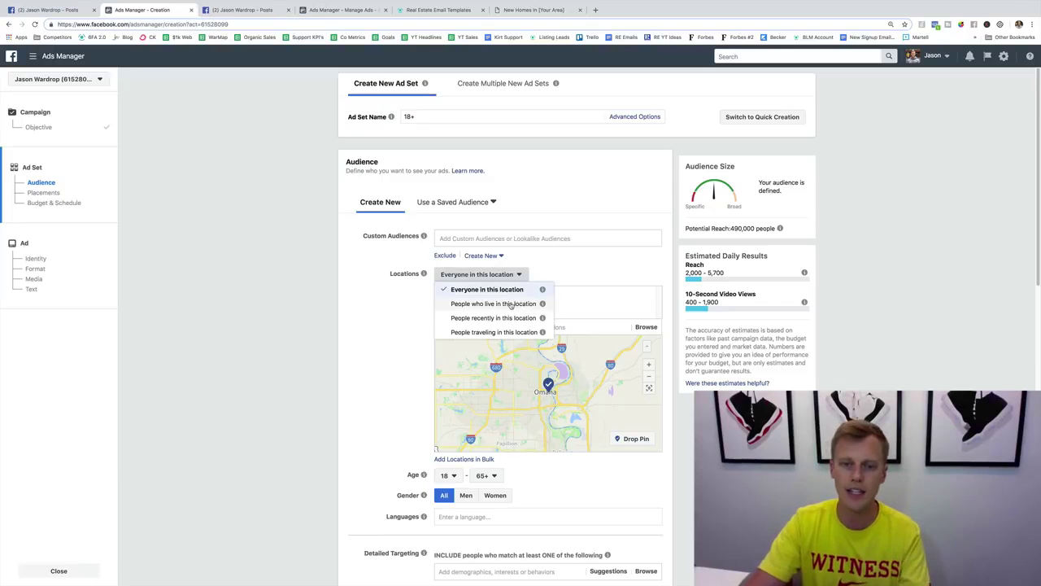
{"action": "left_click", "coordinate": [511, 303]}
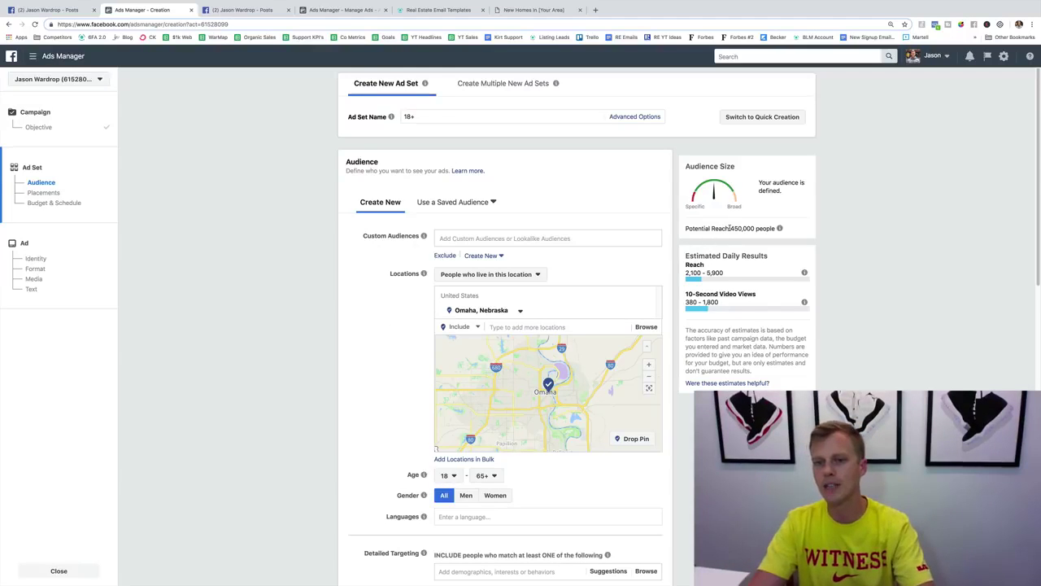
{"action": "left_click_drag", "start_coordinate": [730, 229], "coordinate": [742, 229]}
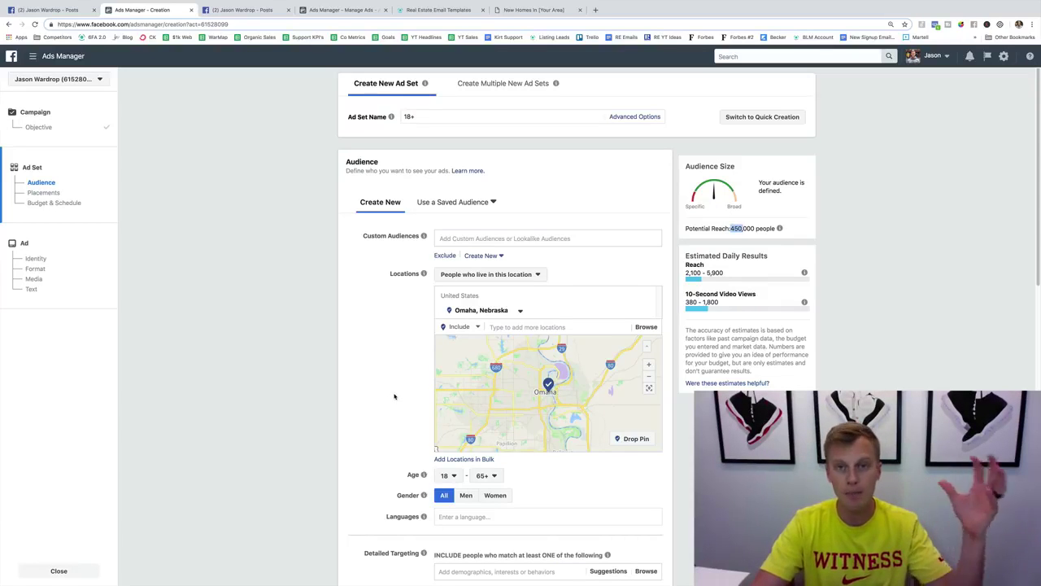
Set the audience's minimum age to 27
{"action": "scroll", "coordinate": [395, 396], "scroll_direction": "down", "scroll_amount": 3}
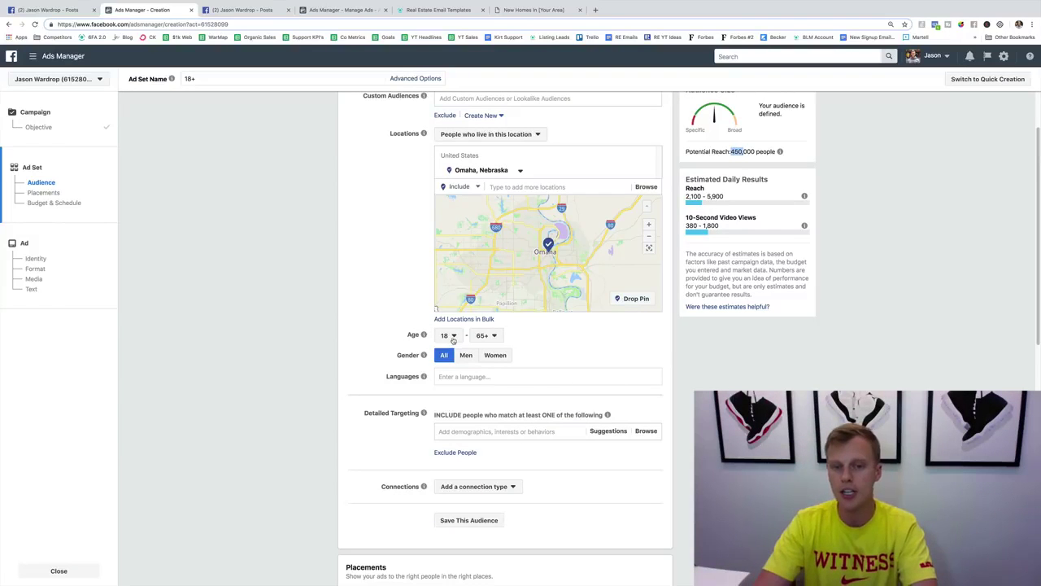
{"action": "left_click", "coordinate": [455, 339]}
{"action": "scroll", "coordinate": [456, 387], "scroll_direction": "down", "scroll_amount": 1}
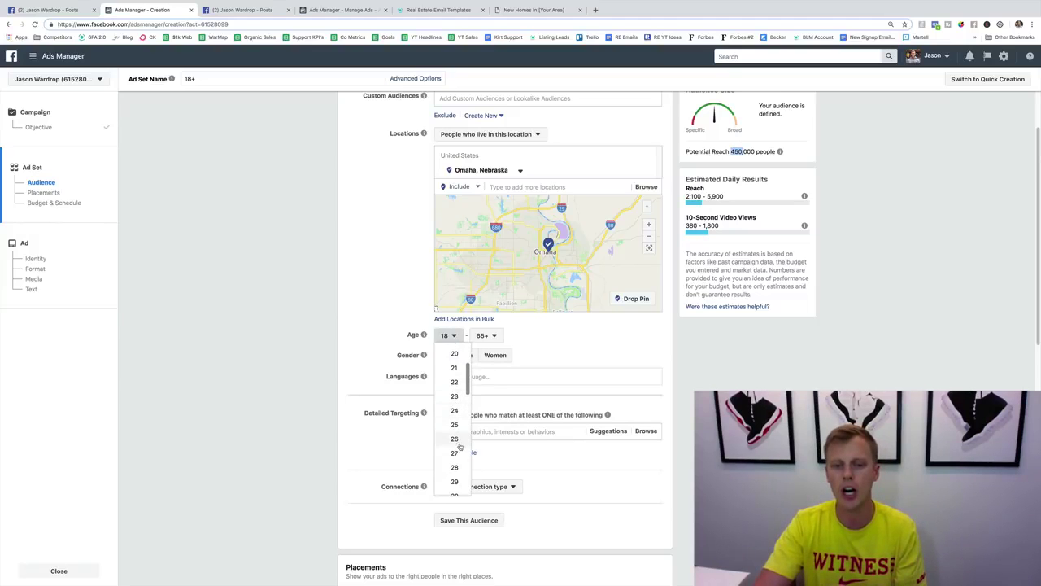
{"action": "left_click", "coordinate": [454, 456]}
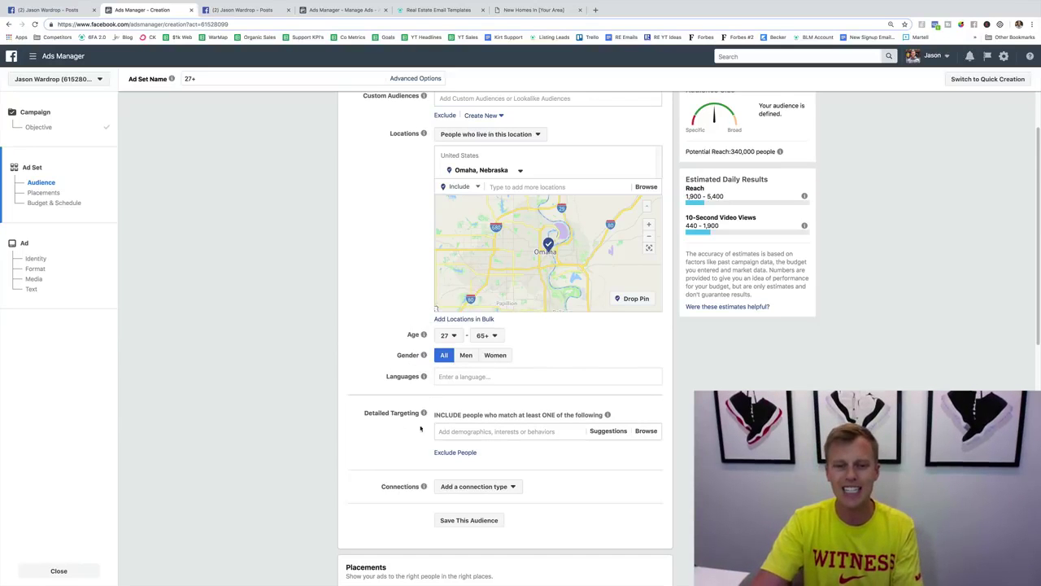
{"action": "scroll", "coordinate": [391, 458], "scroll_direction": "down", "scroll_amount": 1}
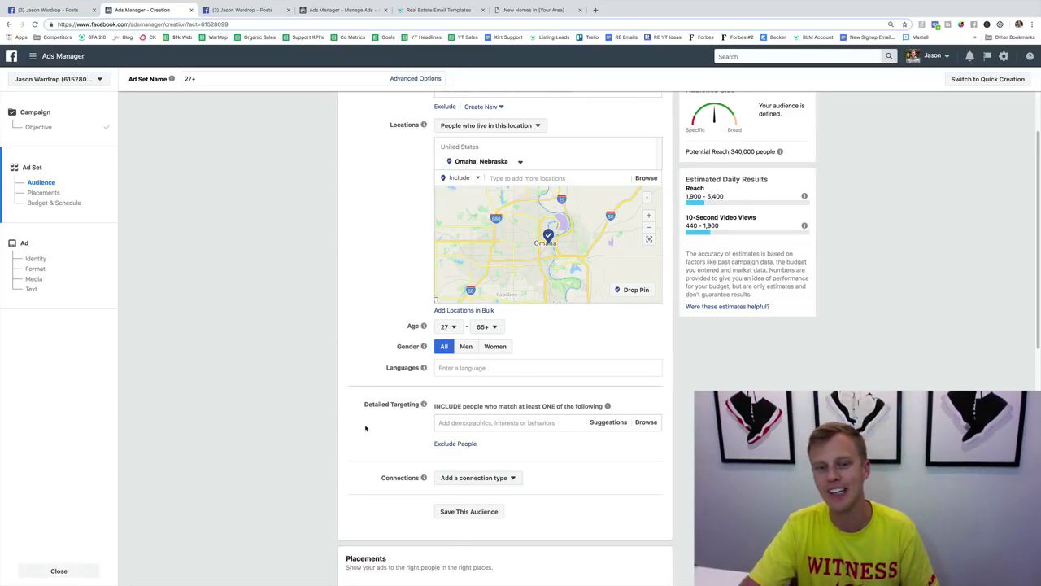
Switch the ad set to manually edited placements and exclude the Instagram and Audience Network platforms
{"action": "scroll", "coordinate": [366, 428], "scroll_direction": "down", "scroll_amount": 3}
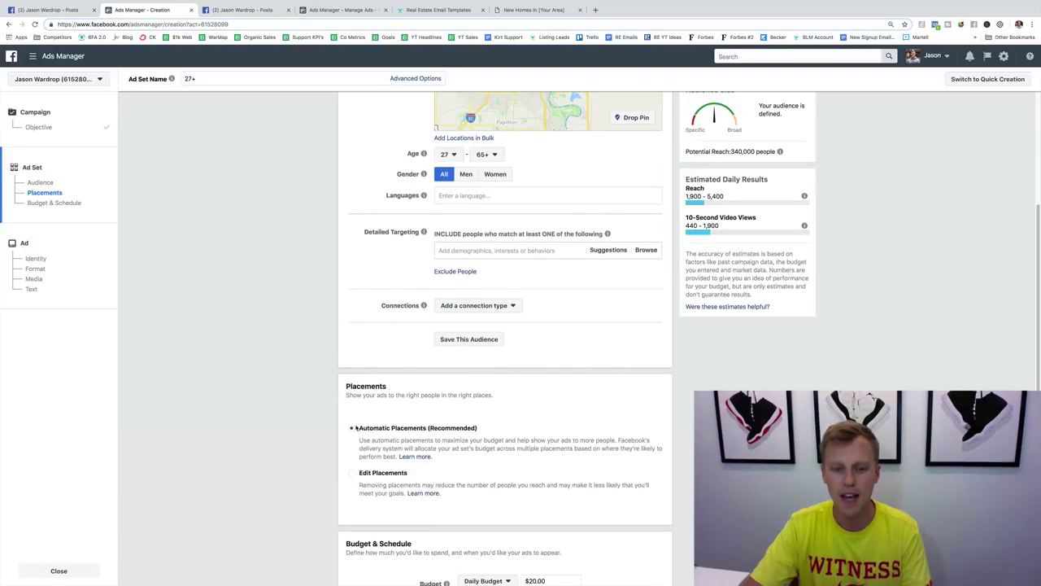
{"action": "scroll", "coordinate": [350, 429], "scroll_direction": "down", "scroll_amount": 2}
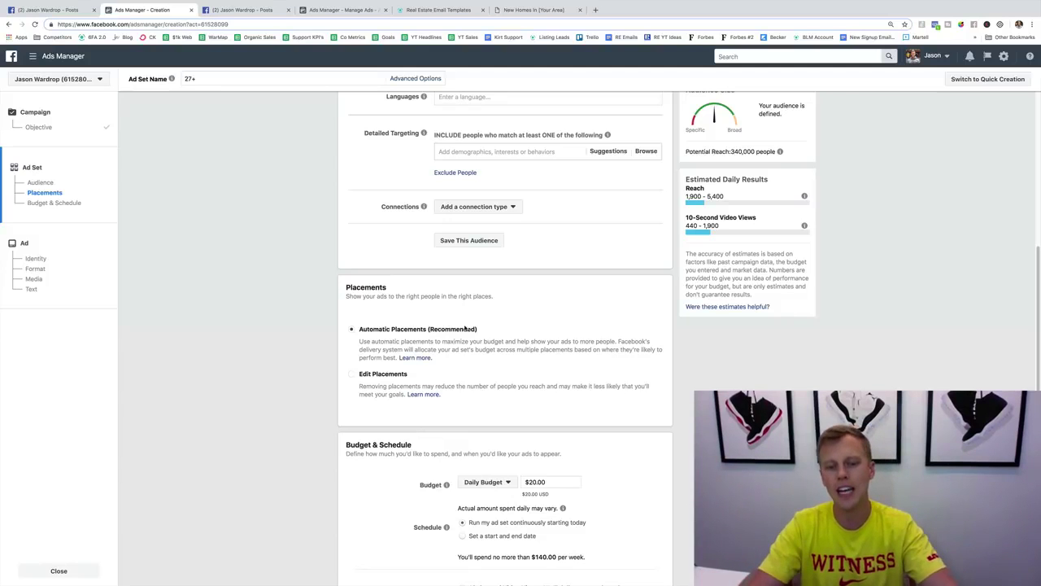
{"action": "left_click", "coordinate": [352, 373]}
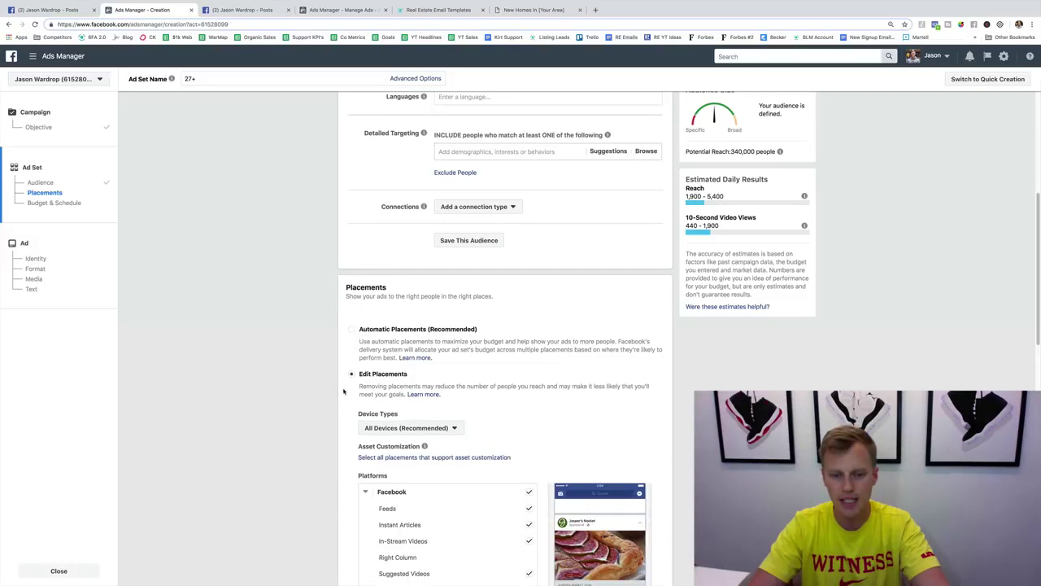
{"action": "scroll", "coordinate": [346, 390], "scroll_direction": "down", "scroll_amount": 3}
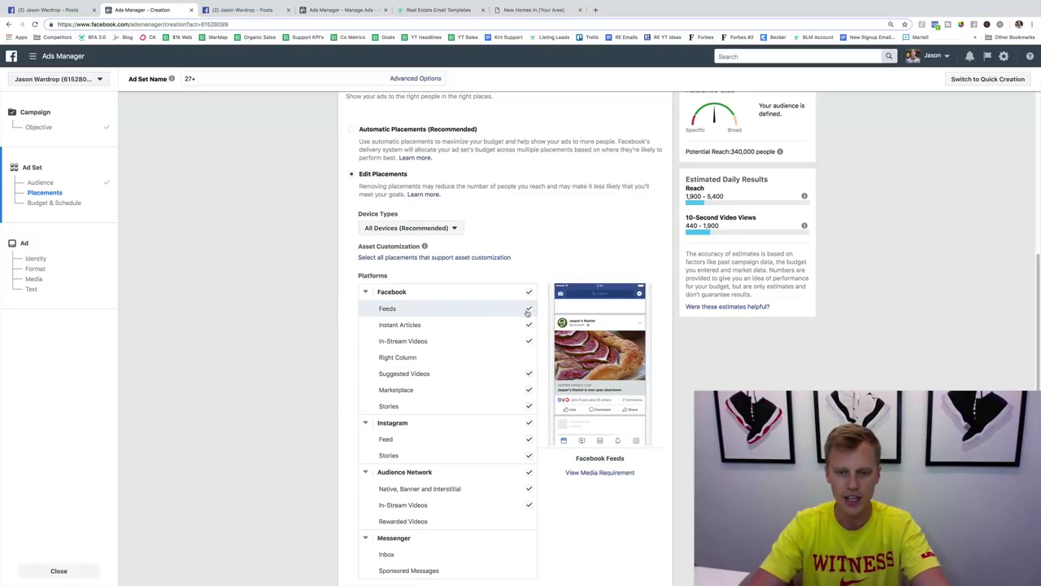
{"action": "left_click", "coordinate": [529, 422]}
{"action": "left_click", "coordinate": [530, 471]}
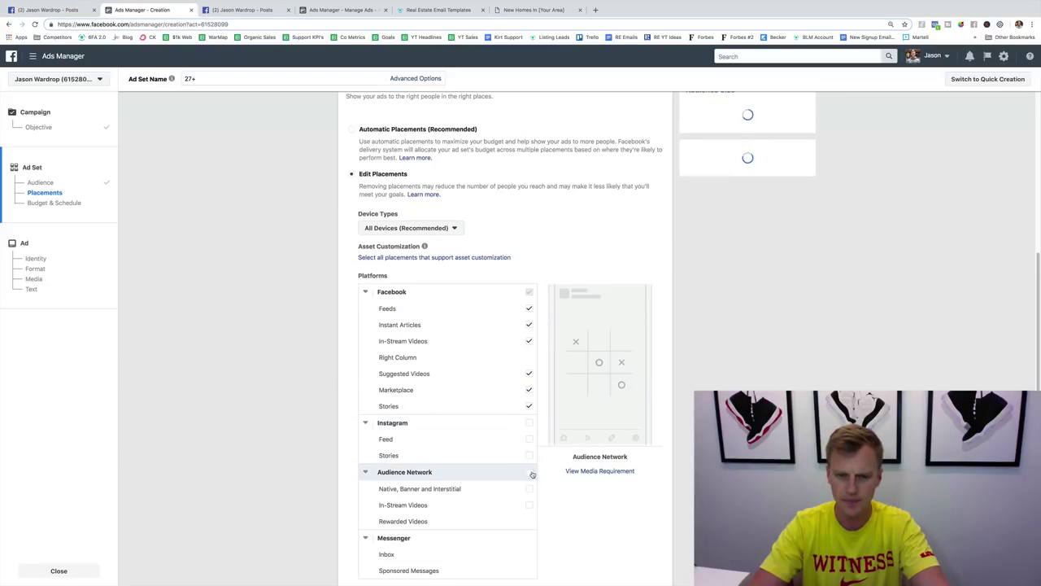
Exclude Instant Articles, In-Stream Videos, Suggested Videos, Marketplace and Stories from the Facebook placements, keeping only Feeds
{"action": "left_click", "coordinate": [528, 325]}
{"action": "left_click", "coordinate": [529, 341]}
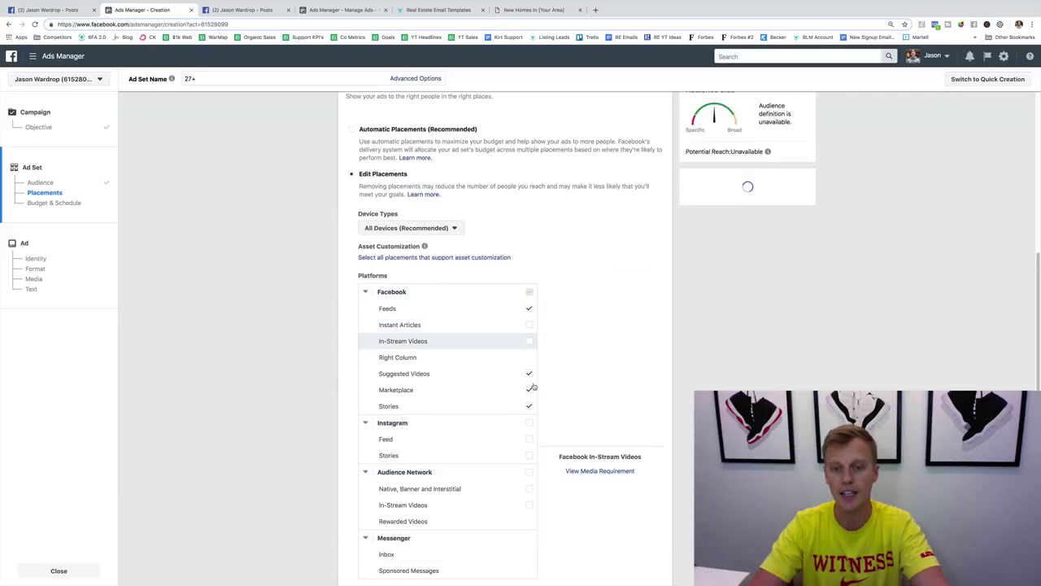
{"action": "left_click", "coordinate": [528, 374]}
{"action": "left_click", "coordinate": [529, 390]}
{"action": "left_click", "coordinate": [529, 406]}
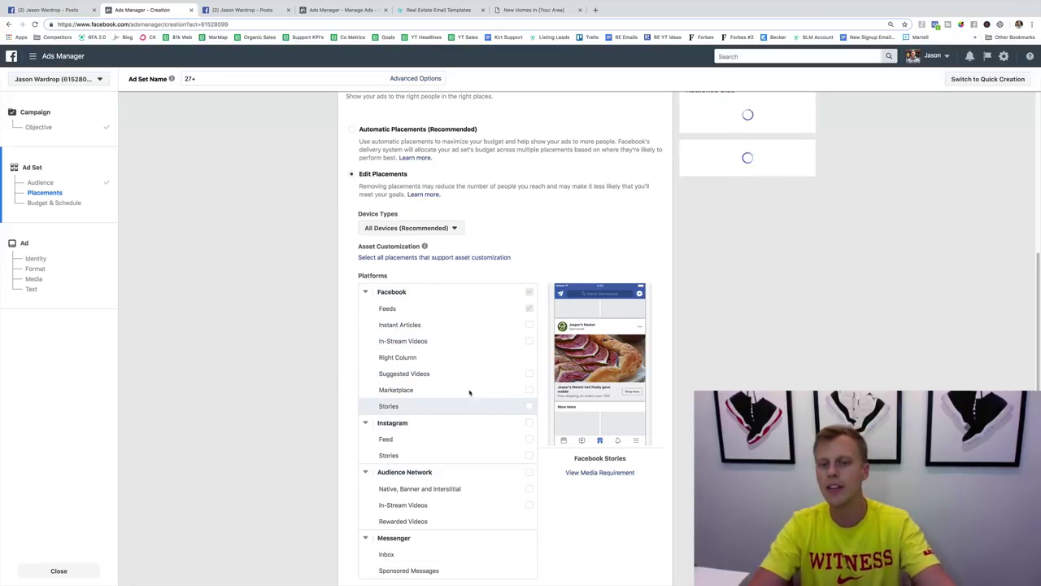
Set the ad set's daily budget to $10.00, keep the remaining delivery settings, and continue to the ad setup
{"action": "scroll", "coordinate": [470, 392], "scroll_direction": "down", "scroll_amount": 2}
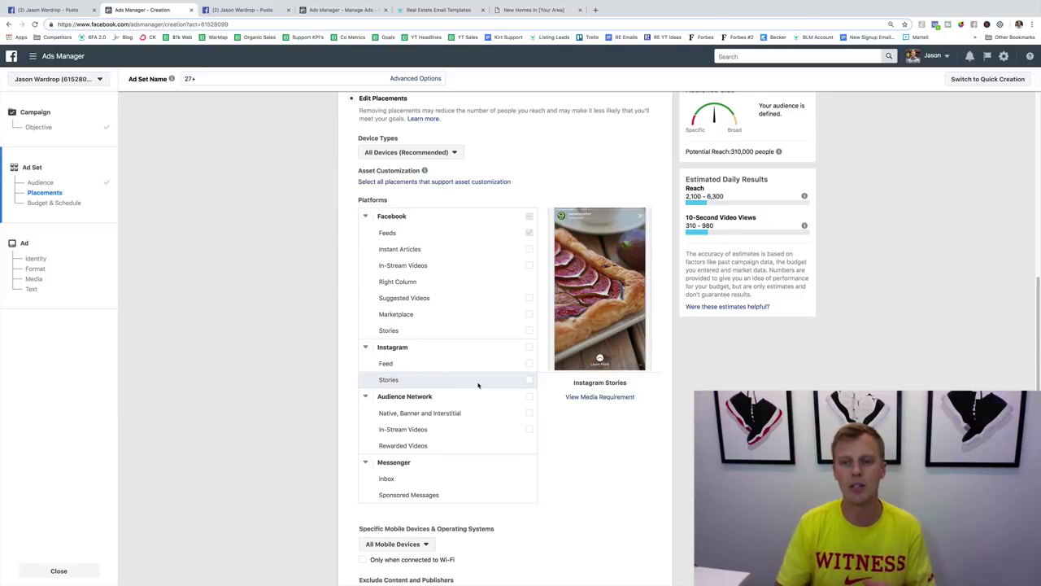
{"action": "scroll", "coordinate": [452, 360], "scroll_direction": "down", "scroll_amount": 5}
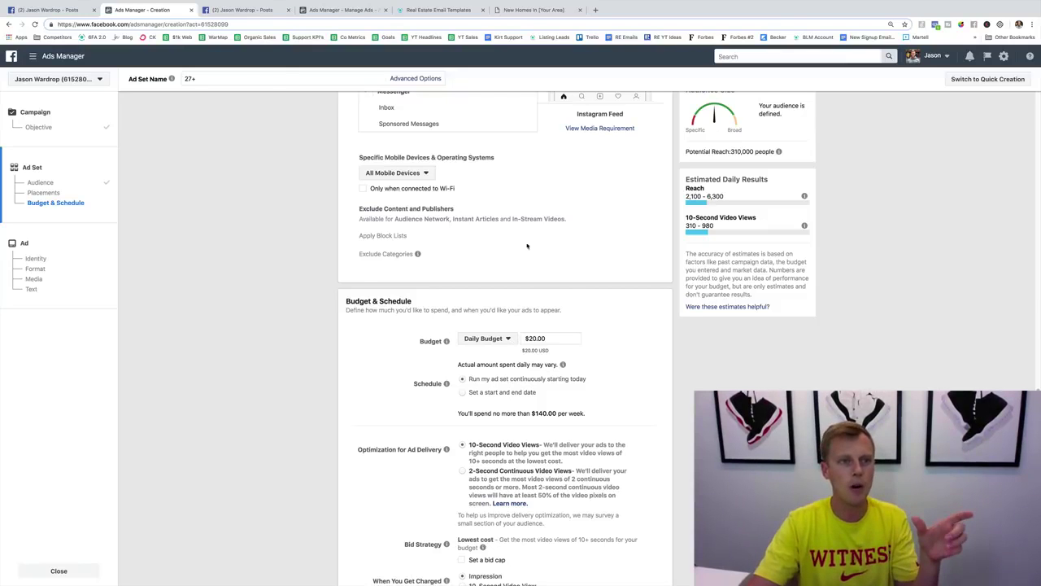
{"action": "left_click", "coordinate": [49, 10]}
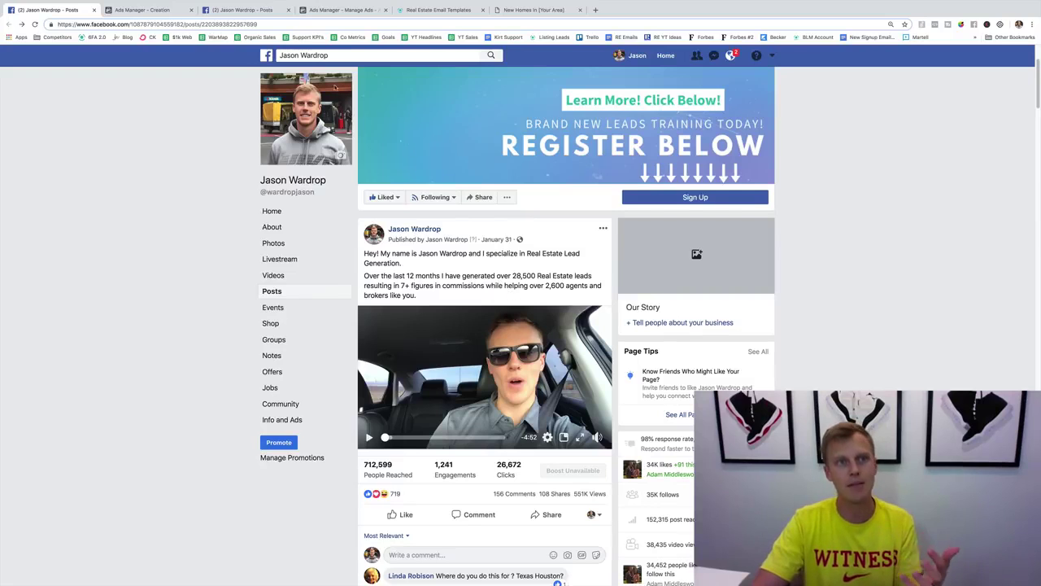
{"action": "left_click", "coordinate": [160, 11]}
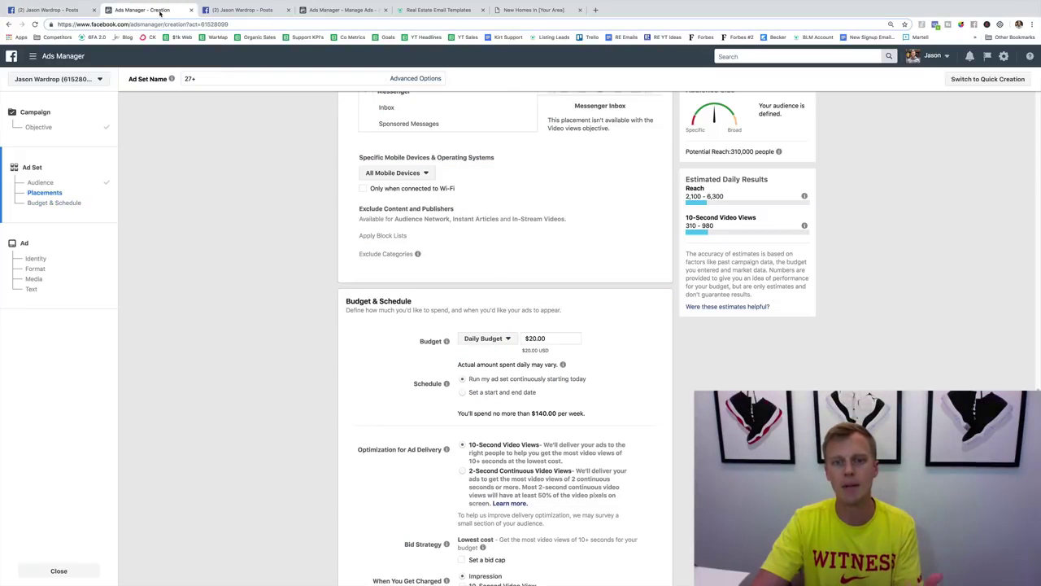
{"action": "left_click", "coordinate": [531, 338]}
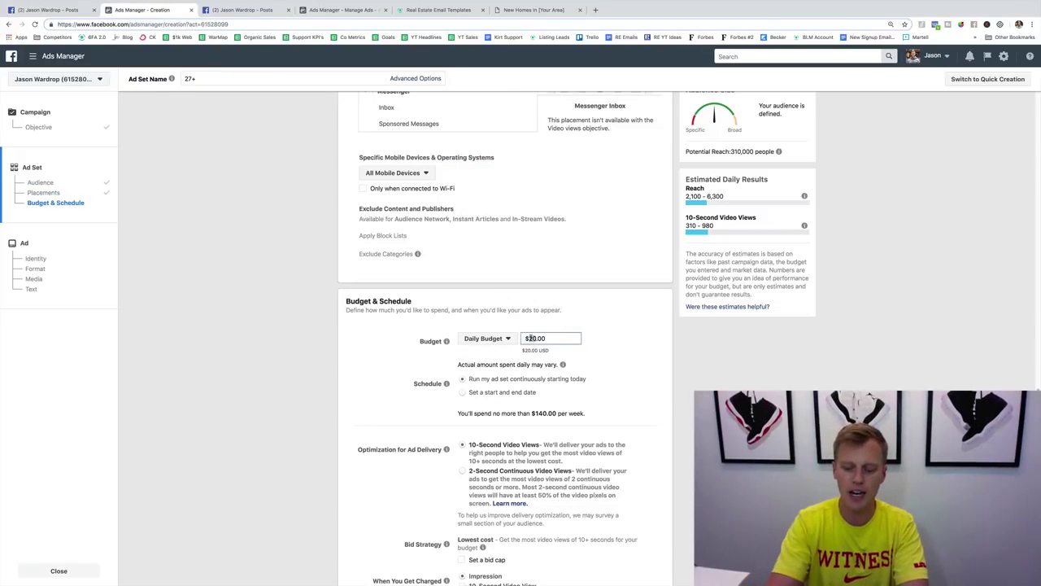
{"action": "key", "text": "BackSpace"}
{"action": "type", "text": "1"}
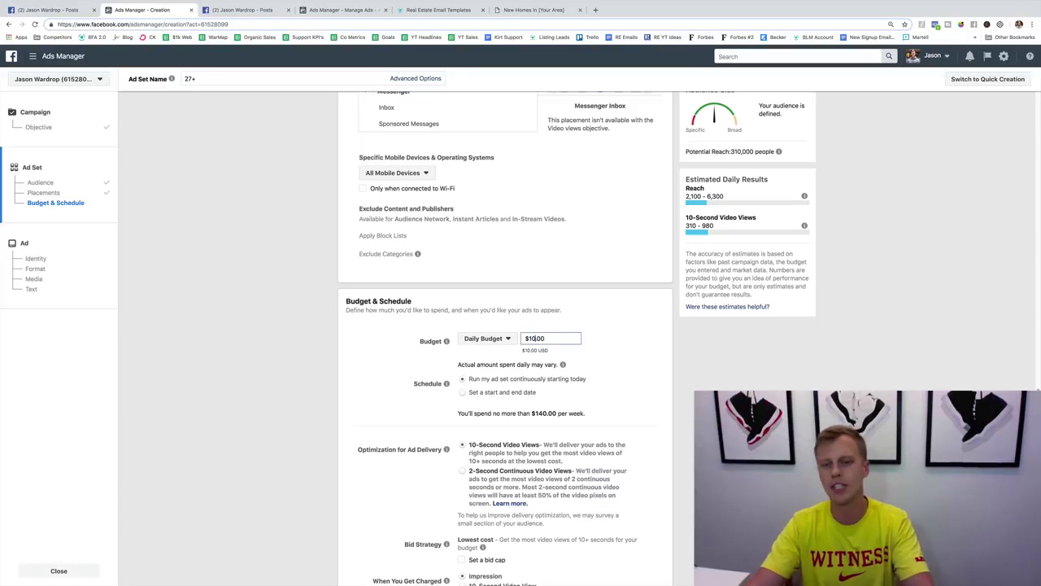
{"action": "left_click", "coordinate": [615, 310]}
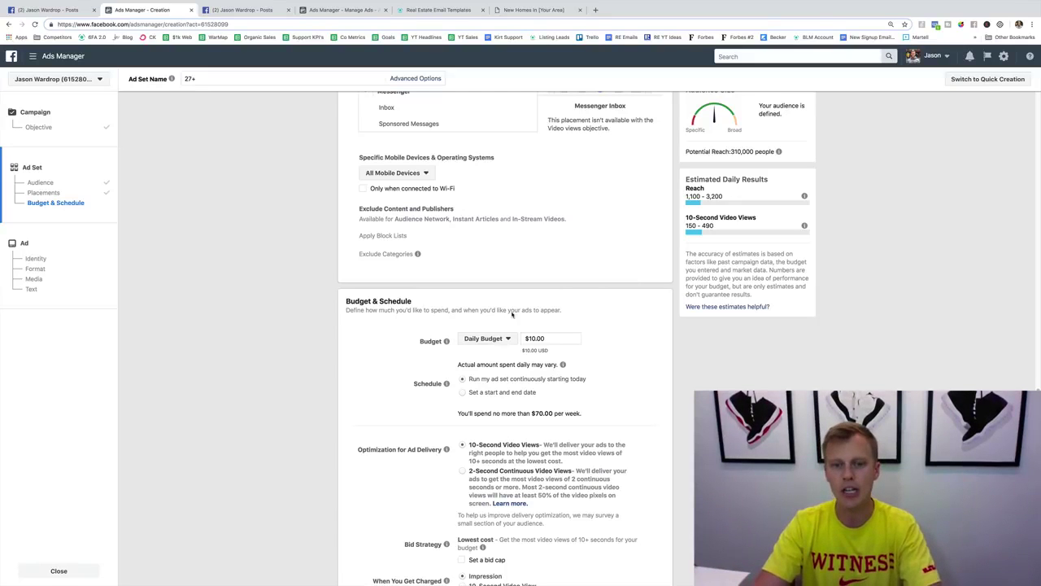
{"action": "scroll", "coordinate": [385, 366], "scroll_direction": "down", "scroll_amount": 3}
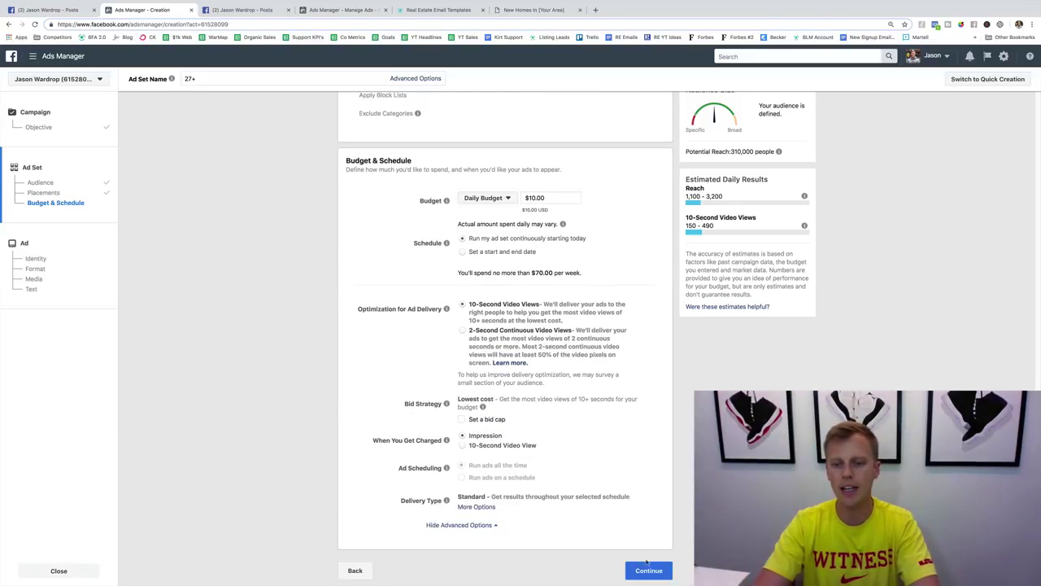
{"action": "left_click", "coordinate": [648, 569]}
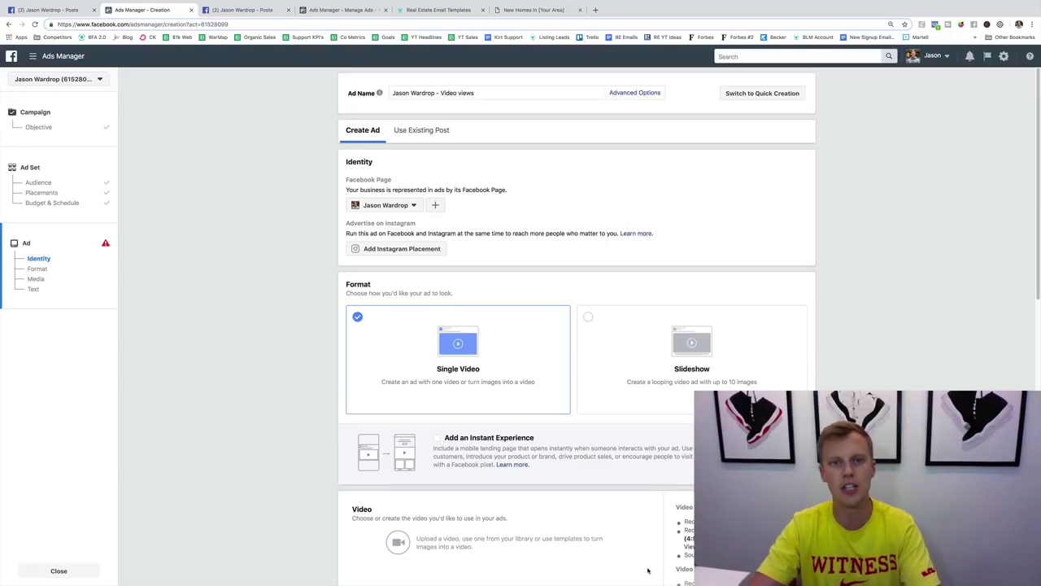
Switch the ad to using an existing post and look through the list of available Page posts without choosing one
{"action": "left_click", "coordinate": [422, 133]}
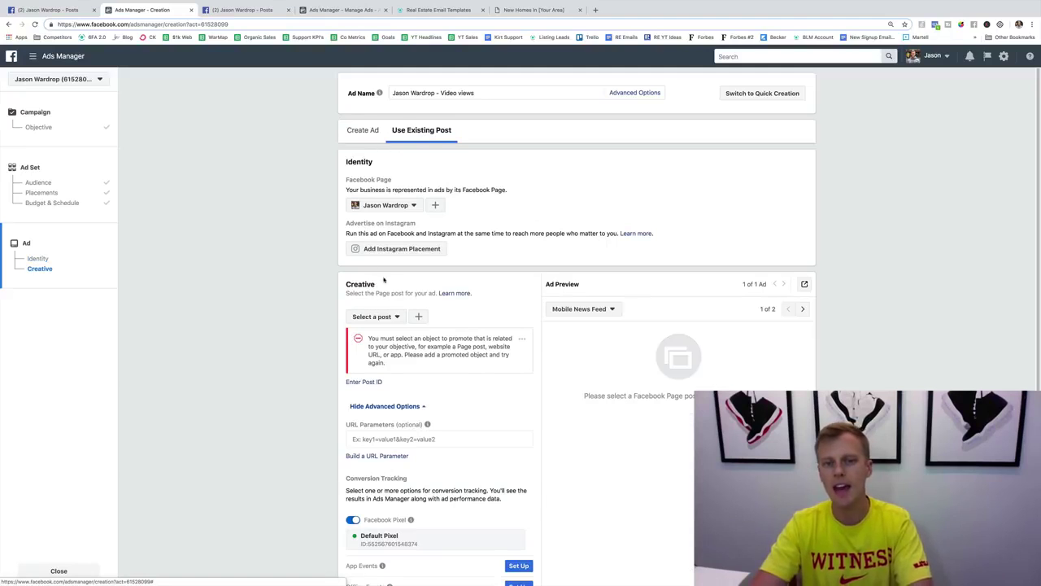
{"action": "left_click", "coordinate": [397, 319]}
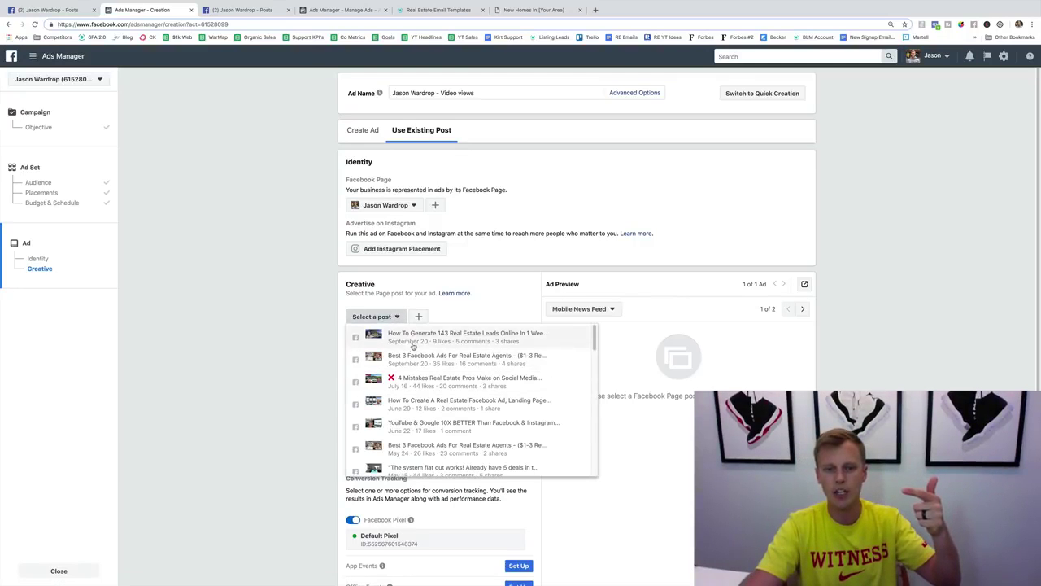
{"action": "left_click", "coordinate": [447, 312]}
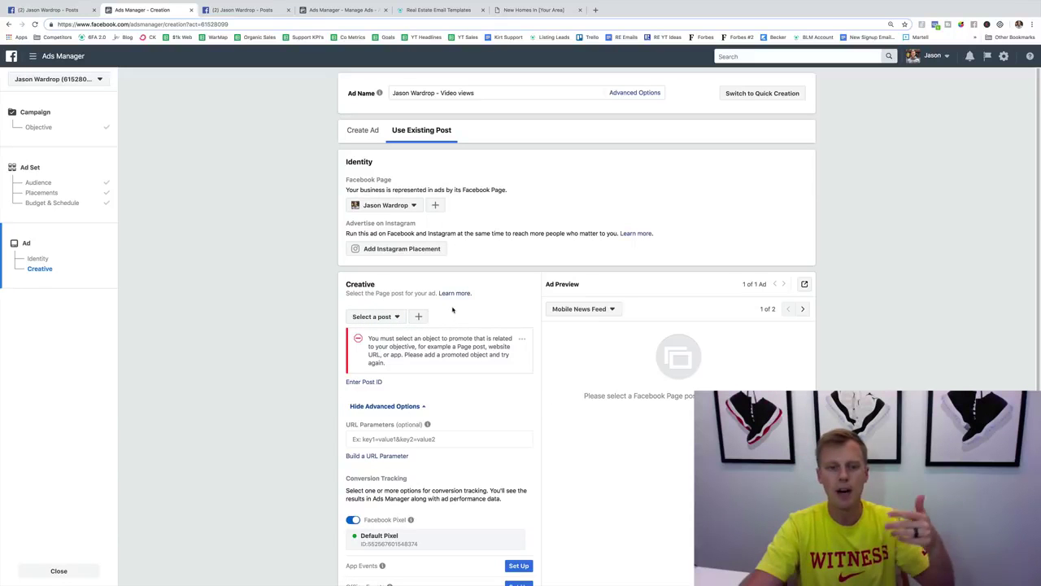
Copy the post ID from the intro video post's web address and return to the ad setup in Ads Manager
{"action": "left_click", "coordinate": [47, 11]}
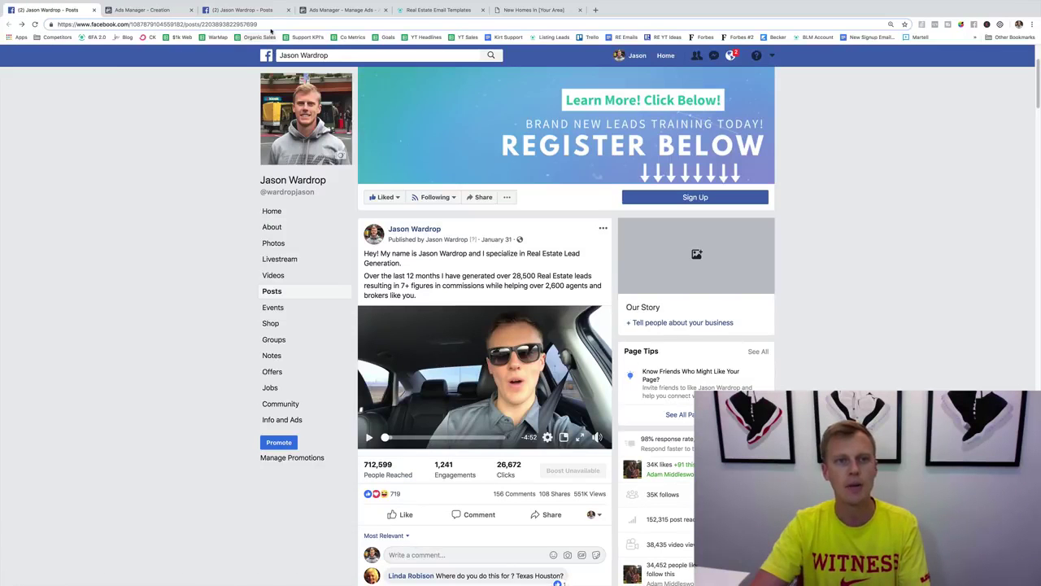
{"action": "left_click_drag", "start_coordinate": [253, 25], "coordinate": [213, 27]}
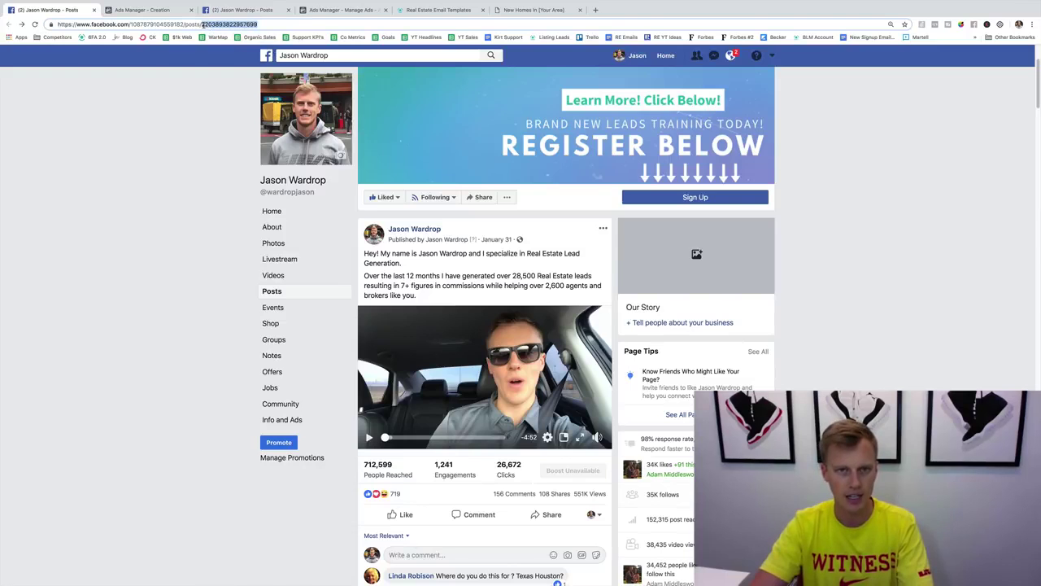
{"action": "left_click", "coordinate": [155, 10]}
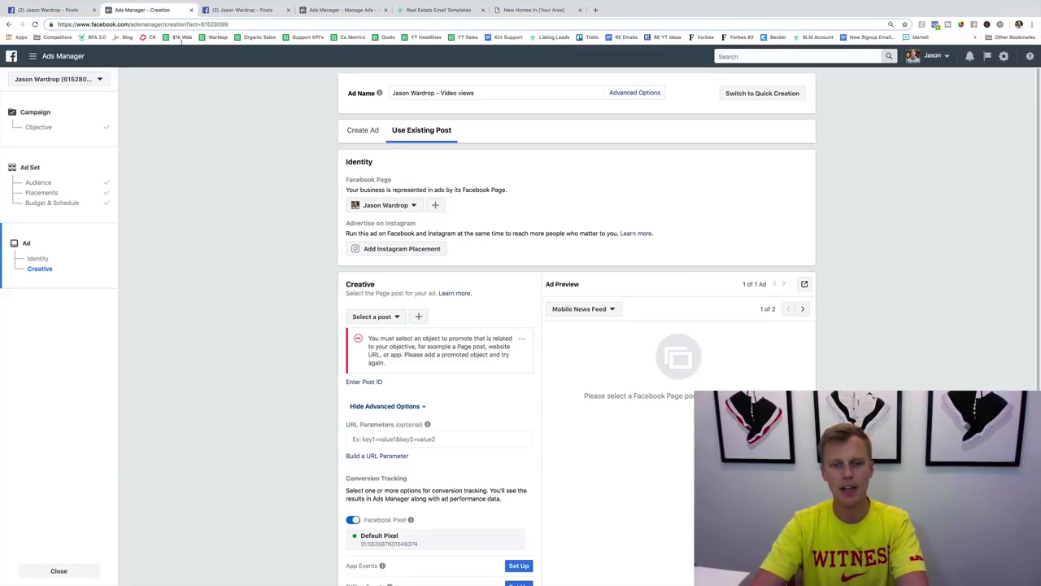
Load the intro video post into the ad by submitting its copied post ID, and review the creative preview
{"action": "left_click", "coordinate": [376, 382]}
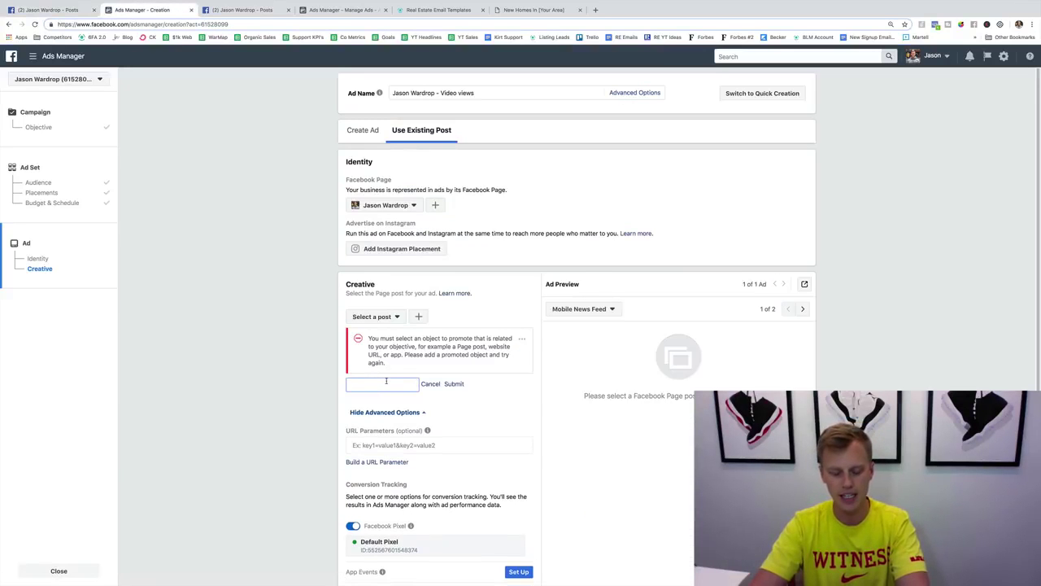
{"action": "key", "text": "ctrl+v"}
{"action": "left_click", "coordinate": [454, 383]}
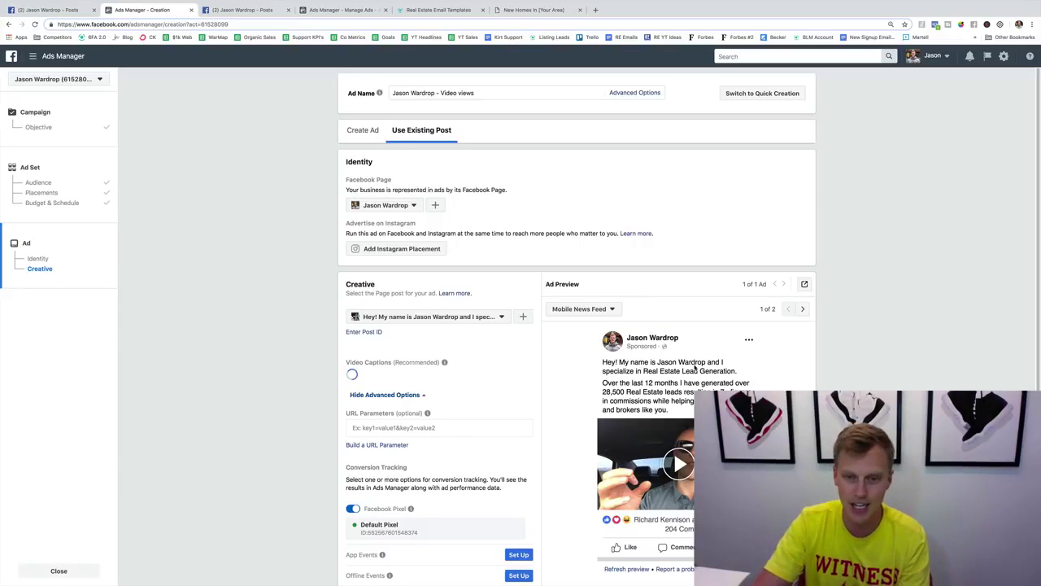
{"action": "scroll", "coordinate": [679, 371], "scroll_direction": "down", "scroll_amount": 3}
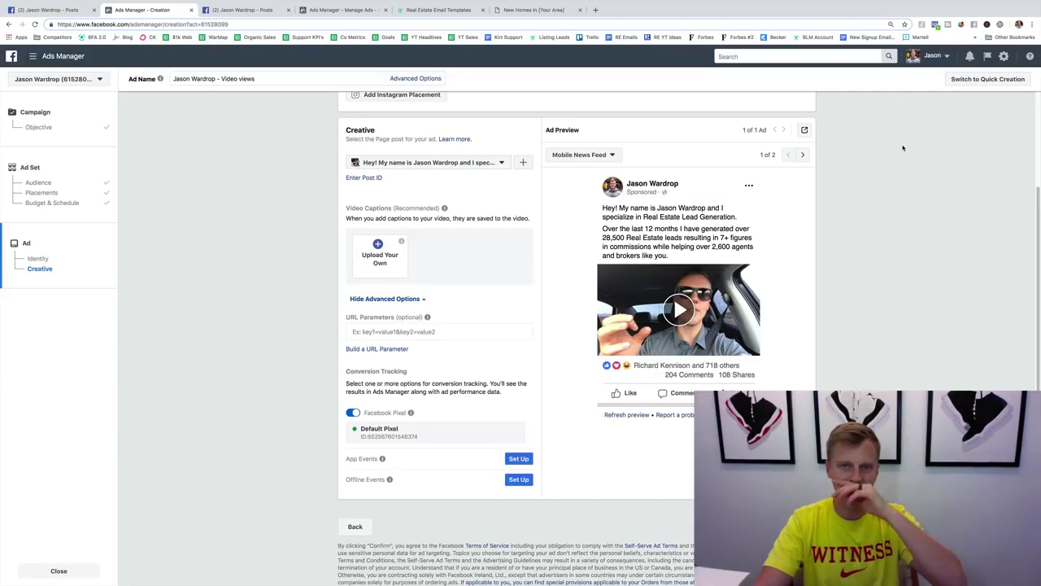
Open Audiences and start a video engagement custom audience of people who viewed at least 10 seconds of the video
{"action": "left_click", "coordinate": [801, 55]}
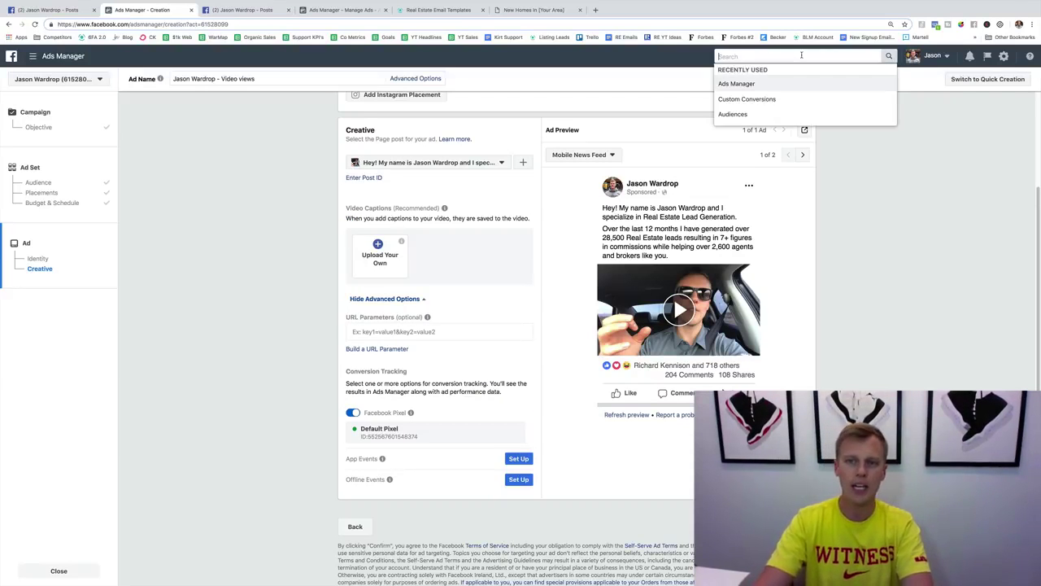
{"action": "left_click", "coordinate": [788, 117]}
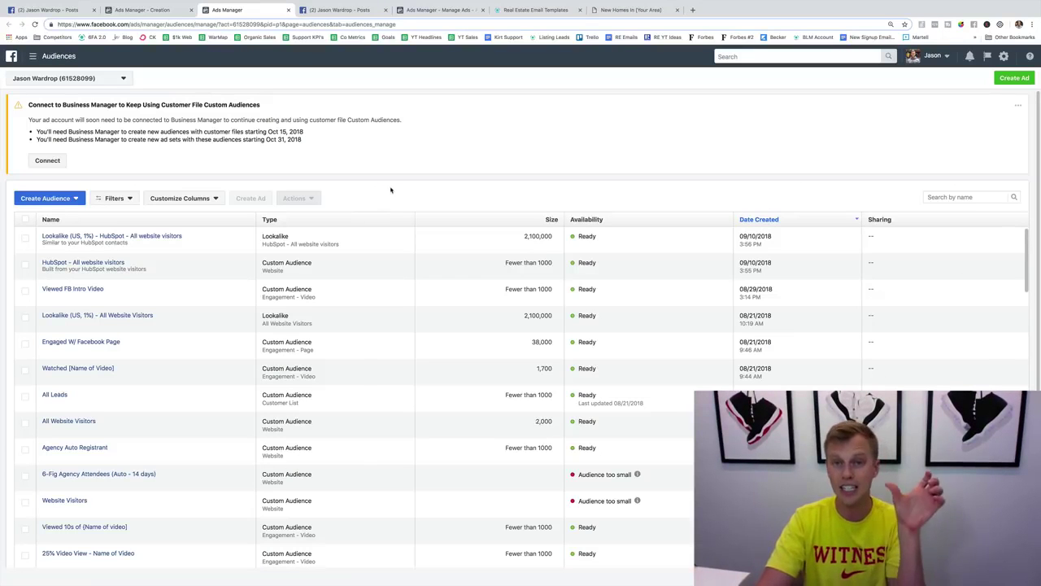
{"action": "left_click", "coordinate": [66, 198]}
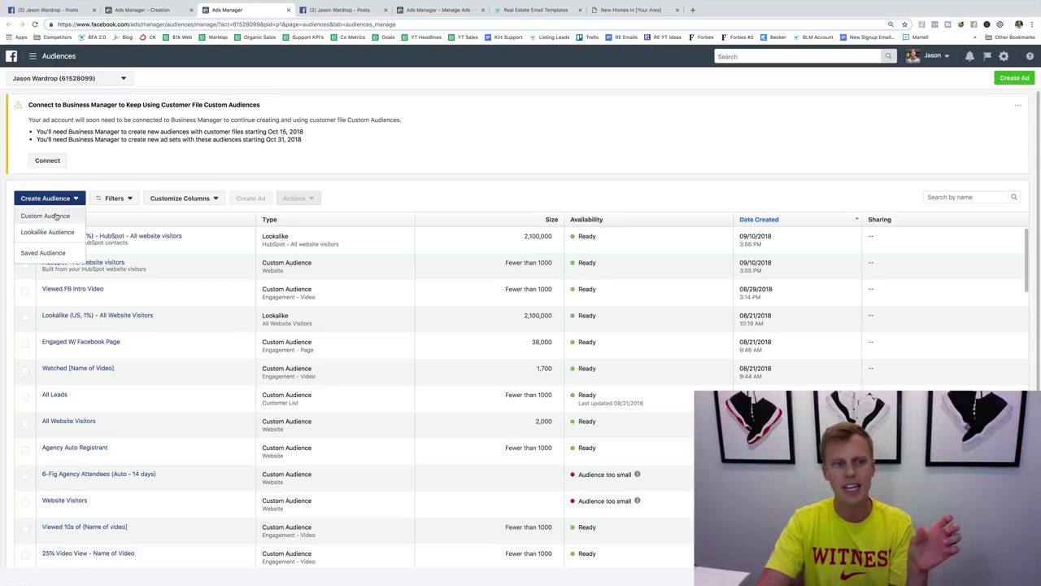
{"action": "left_click", "coordinate": [56, 215]}
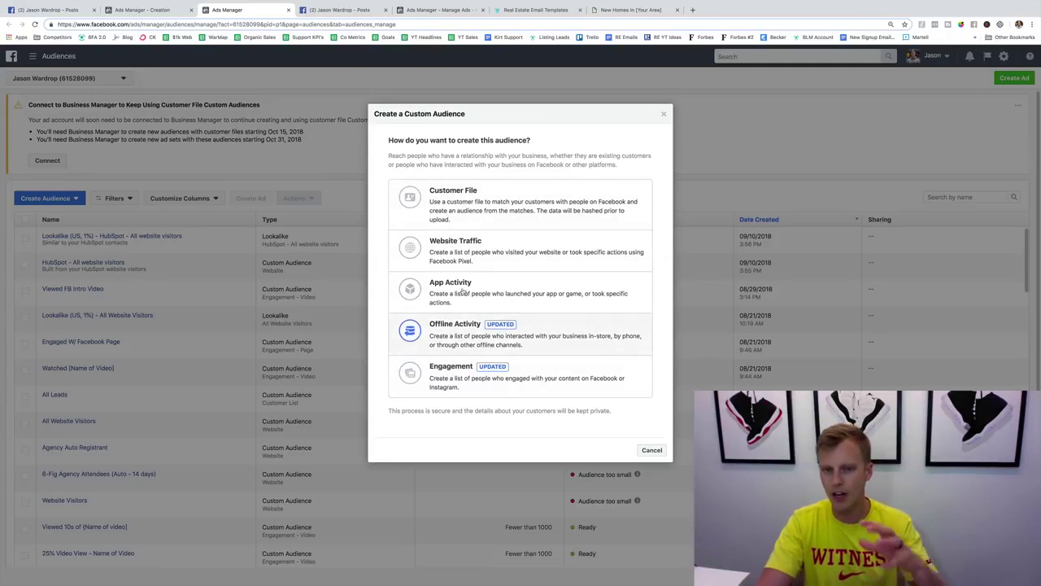
{"action": "left_click", "coordinate": [475, 371]}
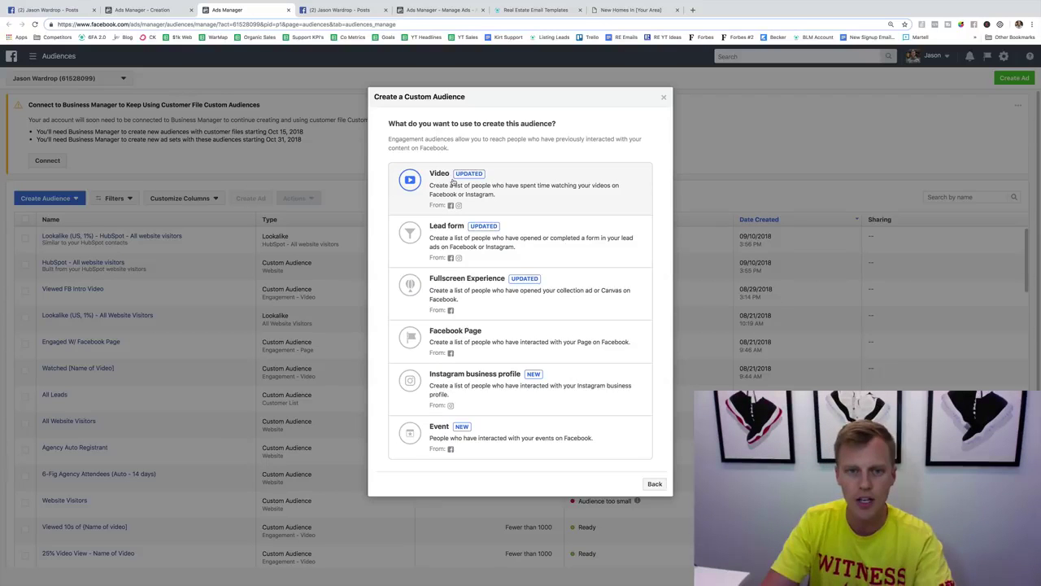
{"action": "left_click", "coordinate": [453, 182]}
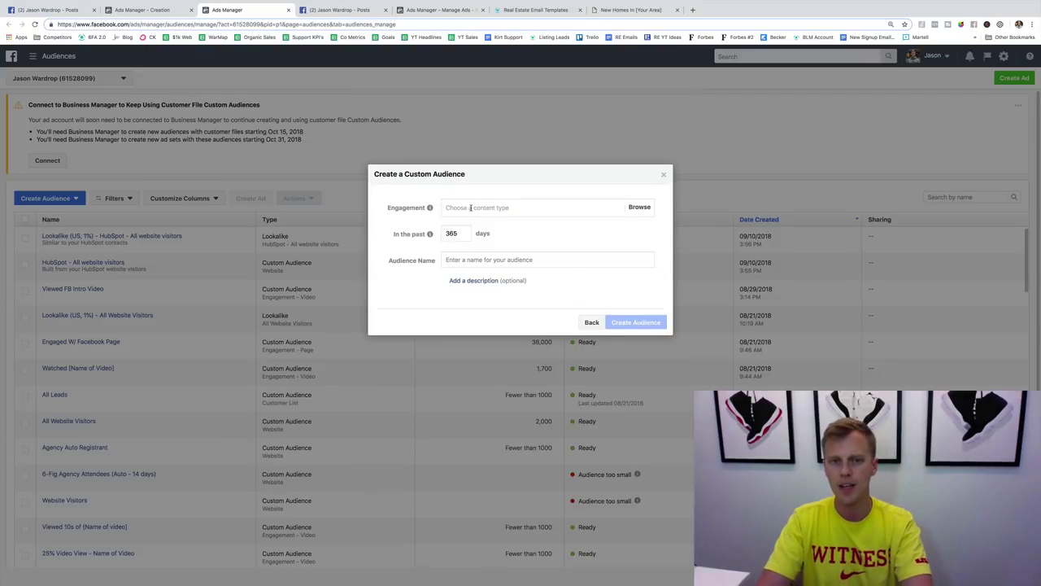
{"action": "left_click", "coordinate": [470, 207]}
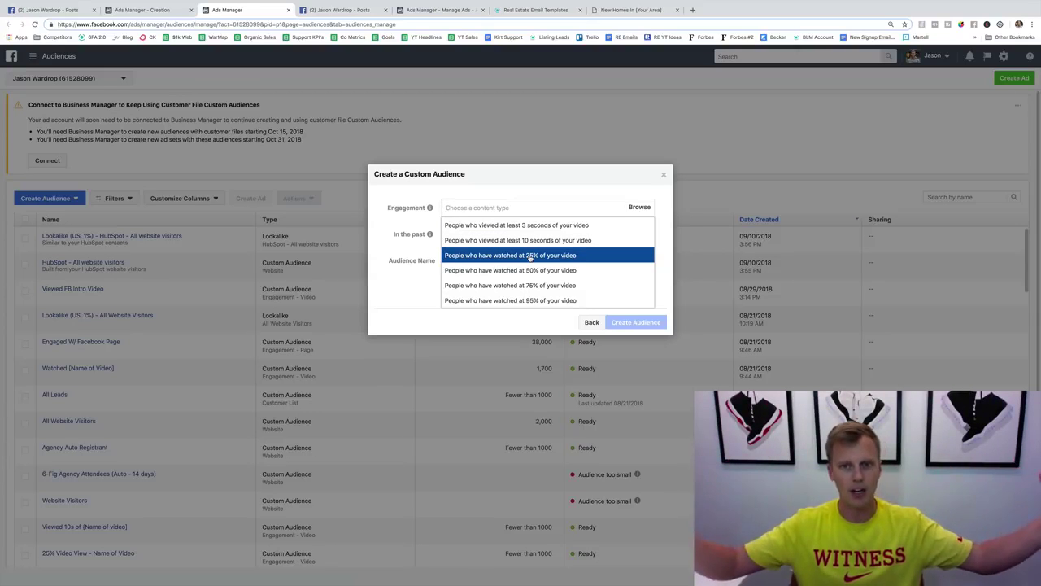
{"action": "left_click", "coordinate": [584, 241]}
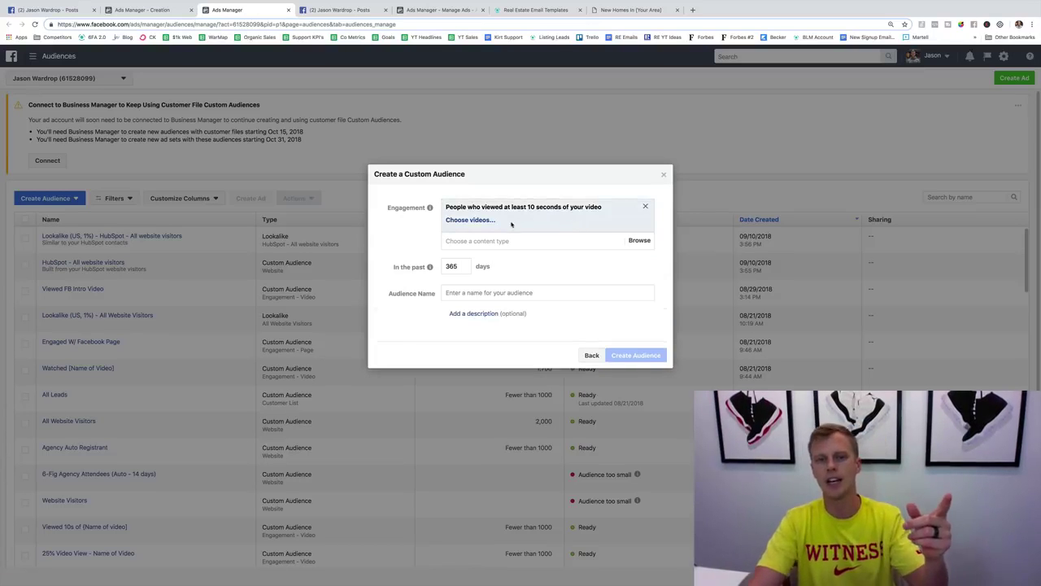
Open the audience's video selection and switch the source to the advertiser's own Page under Arsenal MKG
{"action": "left_click", "coordinate": [475, 221]}
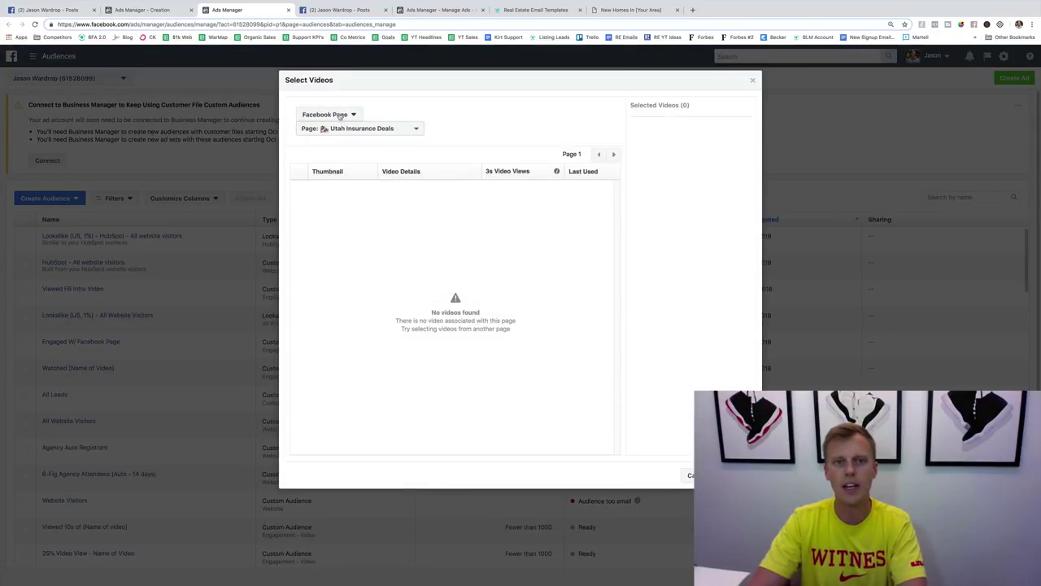
{"action": "left_click", "coordinate": [393, 128]}
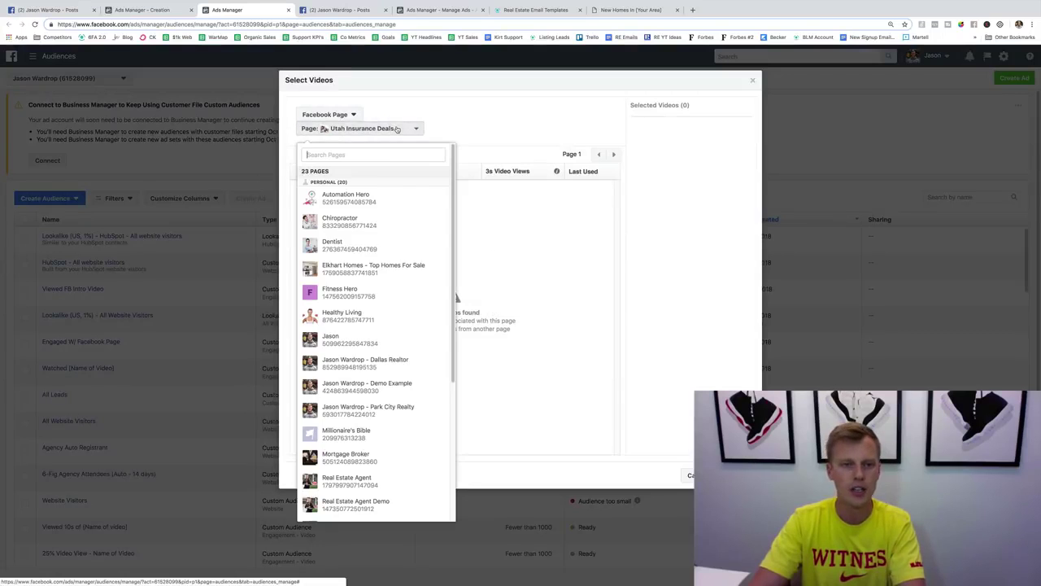
{"action": "scroll", "coordinate": [379, 325], "scroll_direction": "down", "scroll_amount": 5}
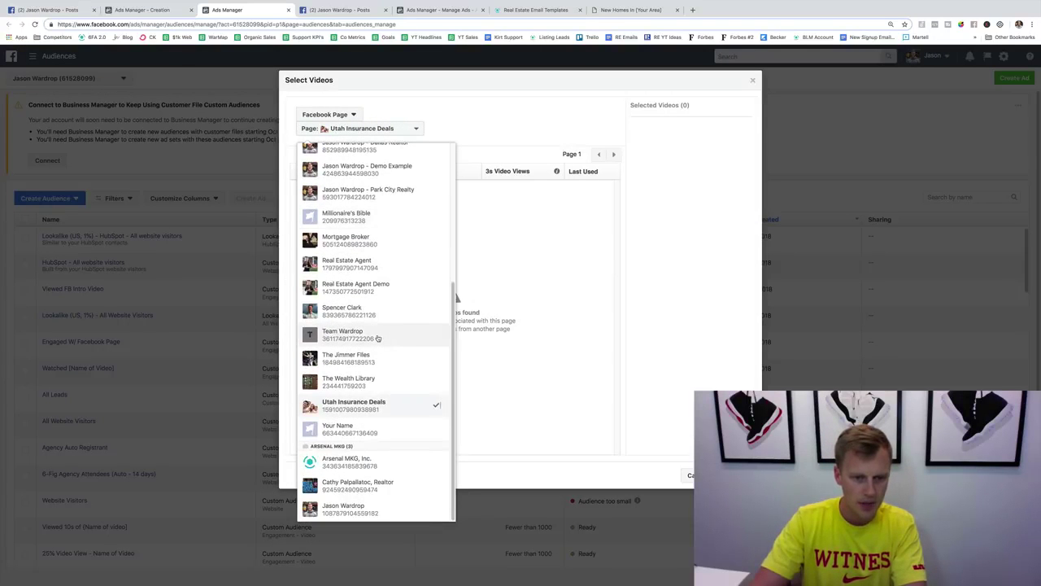
{"action": "left_click", "coordinate": [366, 509]}
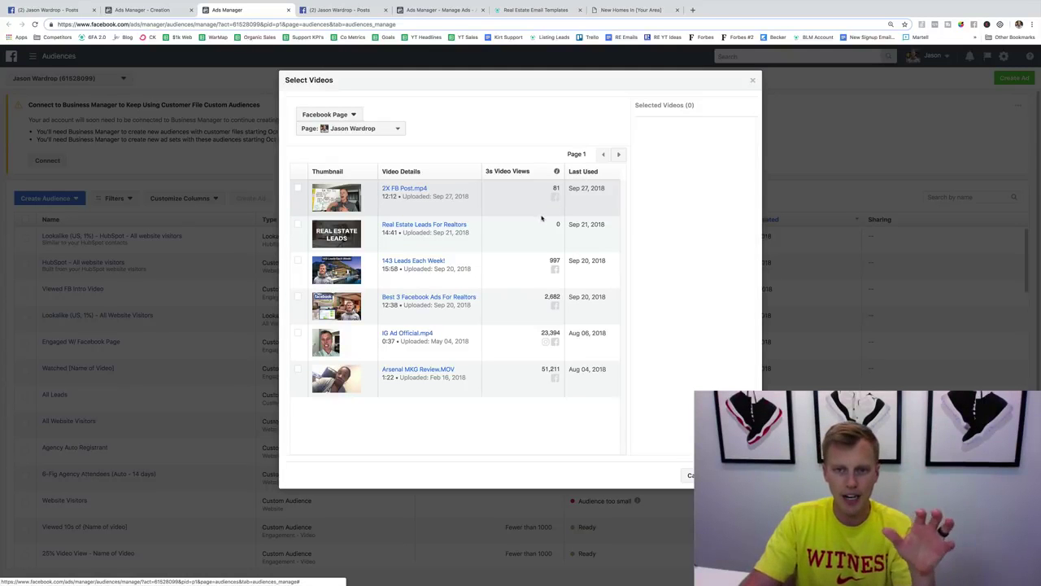
Look through the Page's videos, check the intro post, and add Arsenal MKG Review.MOV to the custom audience
{"action": "left_click", "coordinate": [618, 154]}
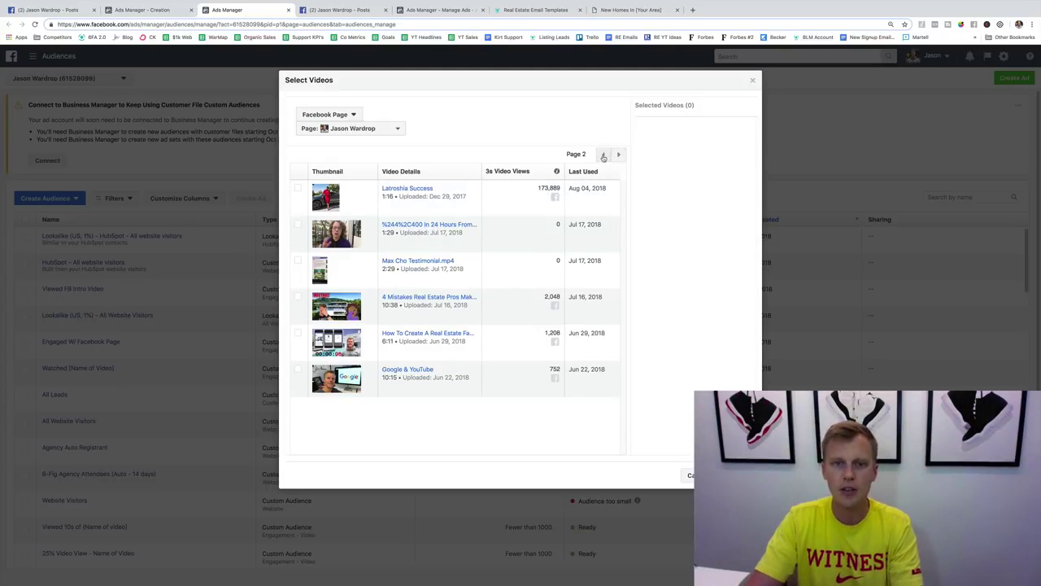
{"action": "left_click", "coordinate": [602, 155]}
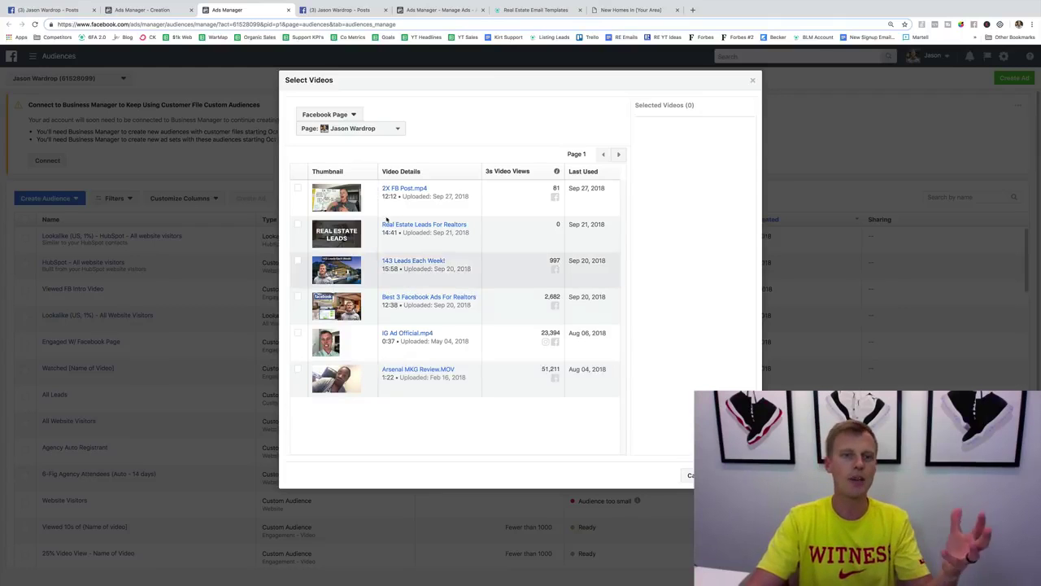
{"action": "left_click", "coordinate": [44, 10]}
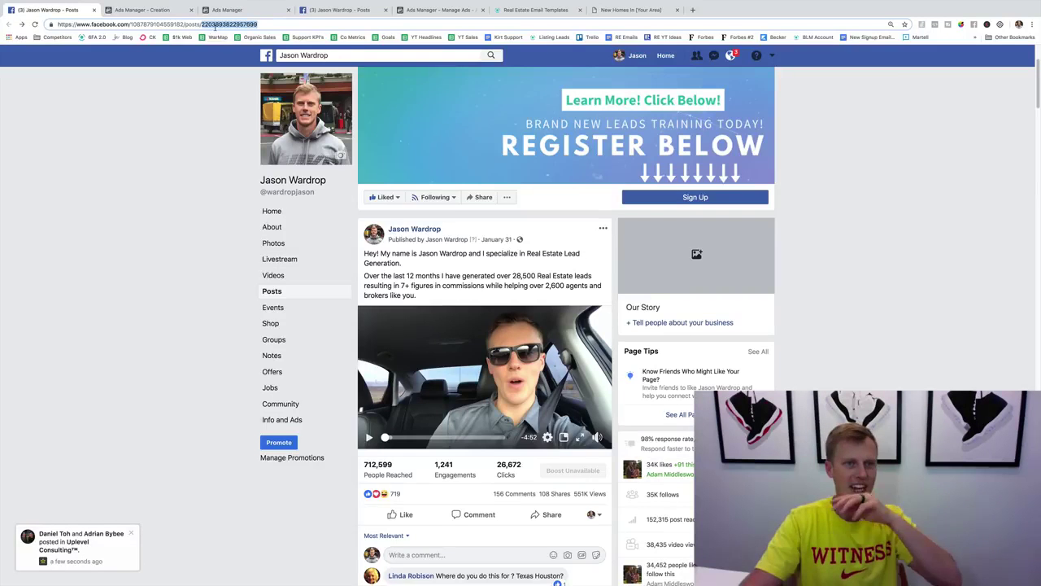
{"action": "left_click", "coordinate": [165, 10]}
{"action": "left_click", "coordinate": [231, 10]}
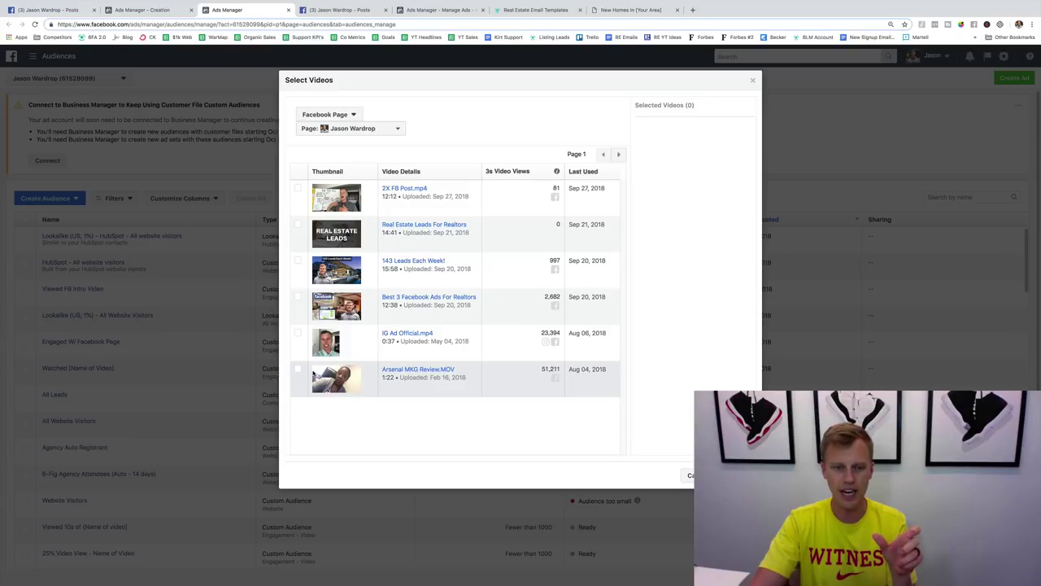
{"action": "left_click", "coordinate": [298, 370]}
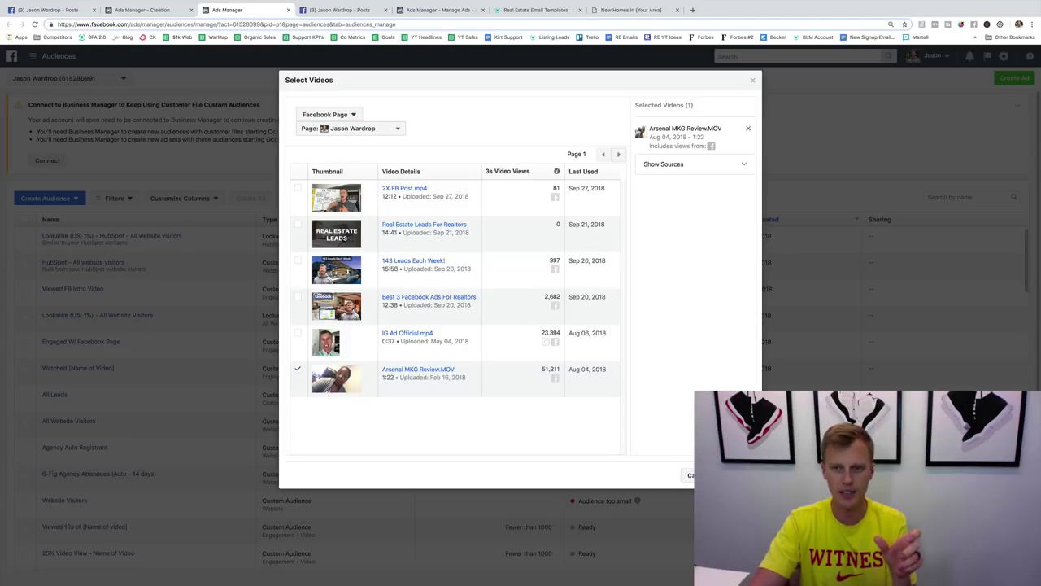
{"action": "left_click", "coordinate": [736, 475]}
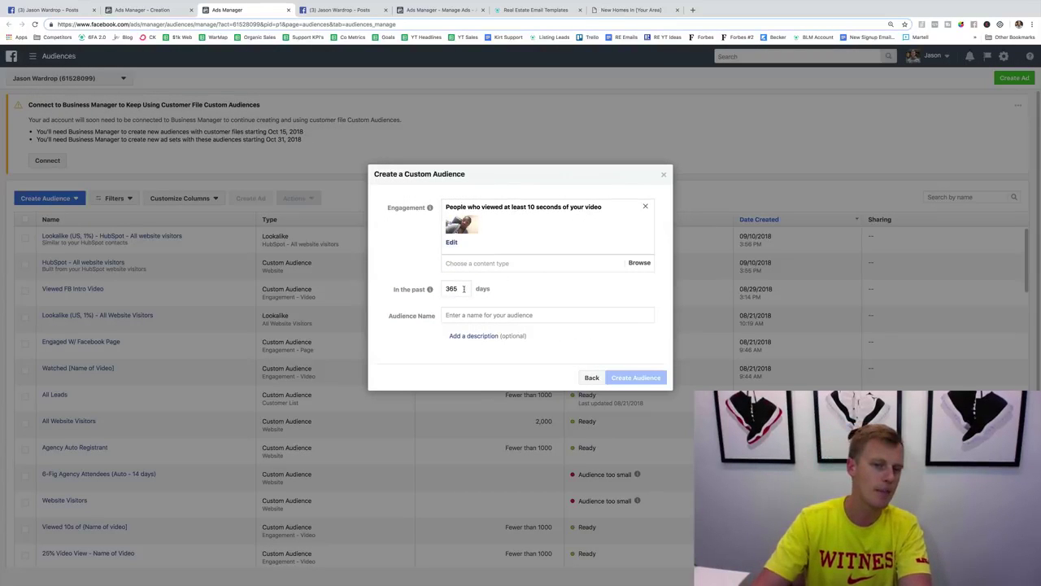
Create the custom audience with a 14-day window and the name "Viewed 10s (video Name)", and check its availability in the list
{"action": "mouse_move", "coordinate": [426, 291]}
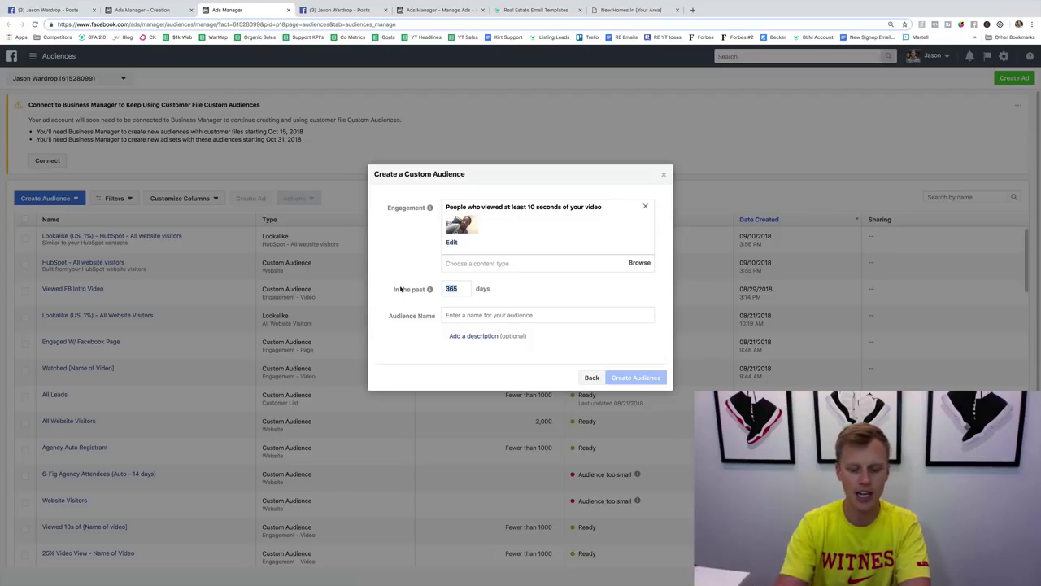
{"action": "type", "text": "14"}
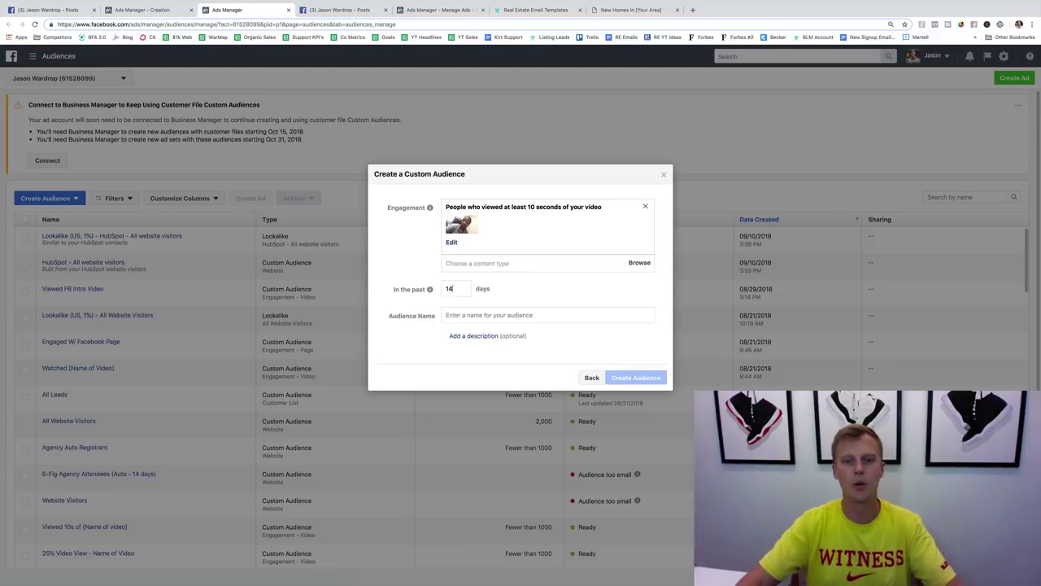
{"action": "left_click", "coordinate": [476, 316]}
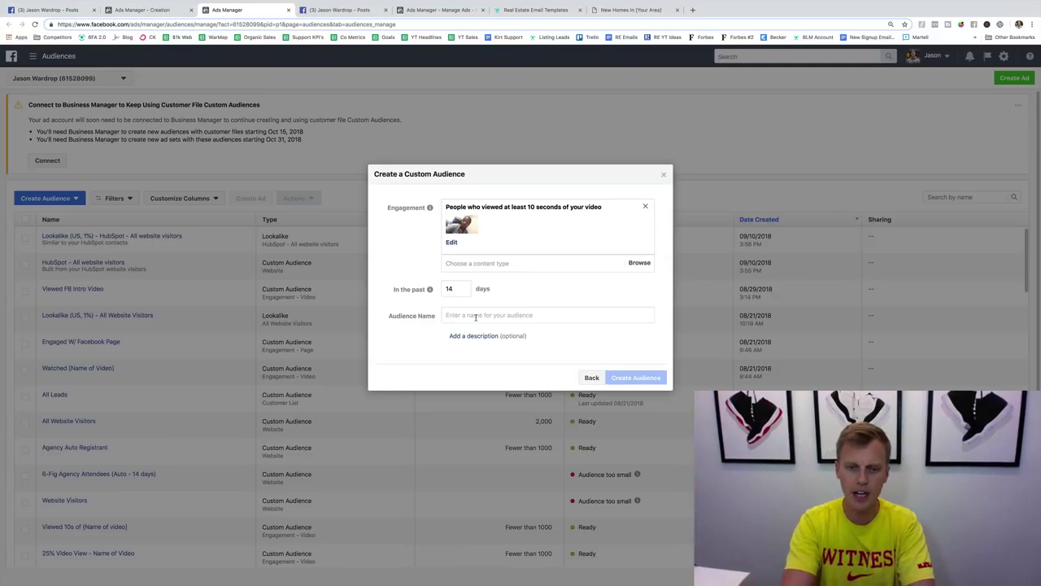
{"action": "type", "text": "Viewed 1"}
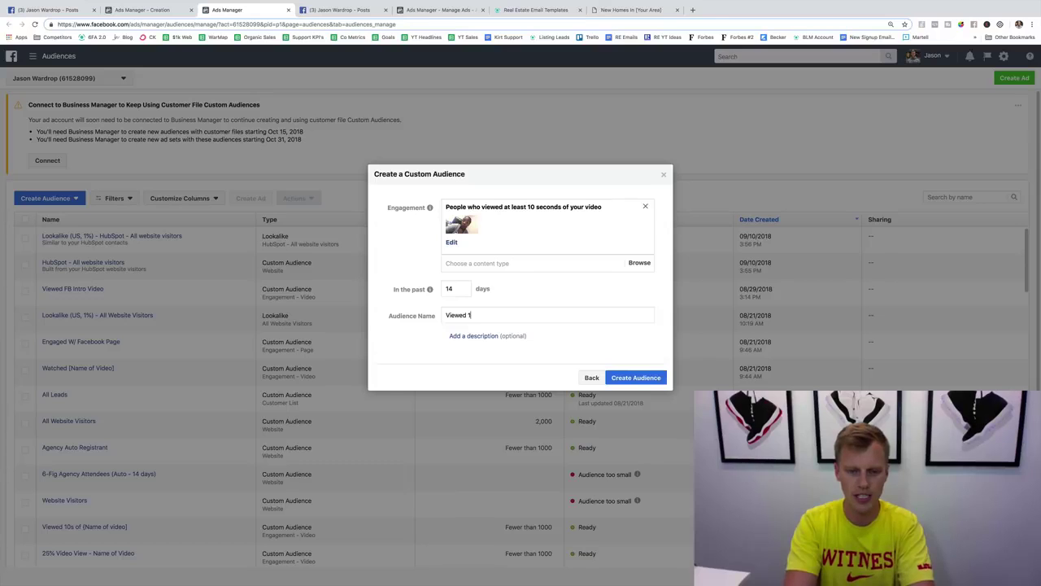
{"action": "type", "text": "0s (v"}
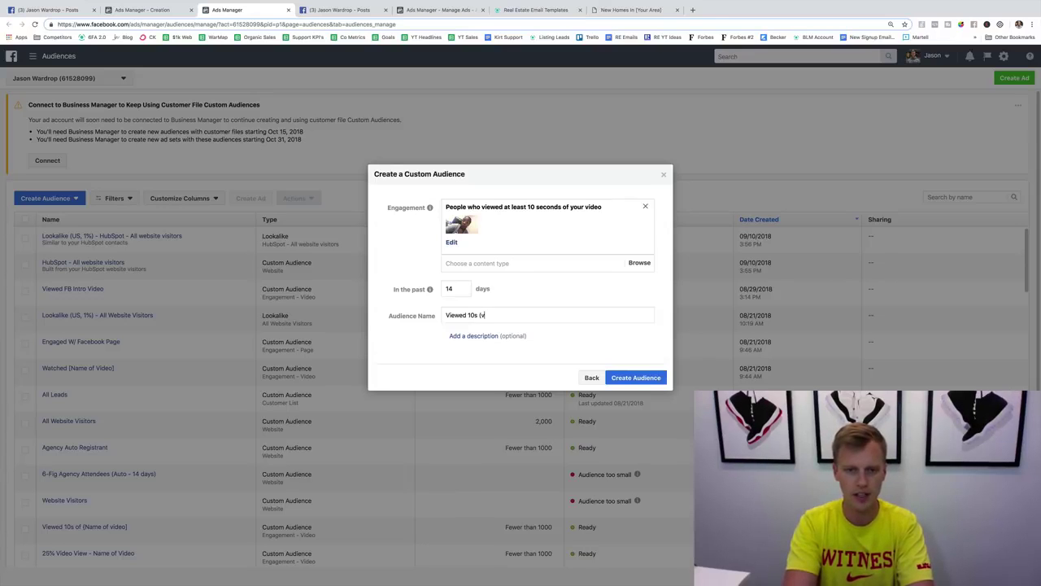
{"action": "type", "text": "idoe Name)"}
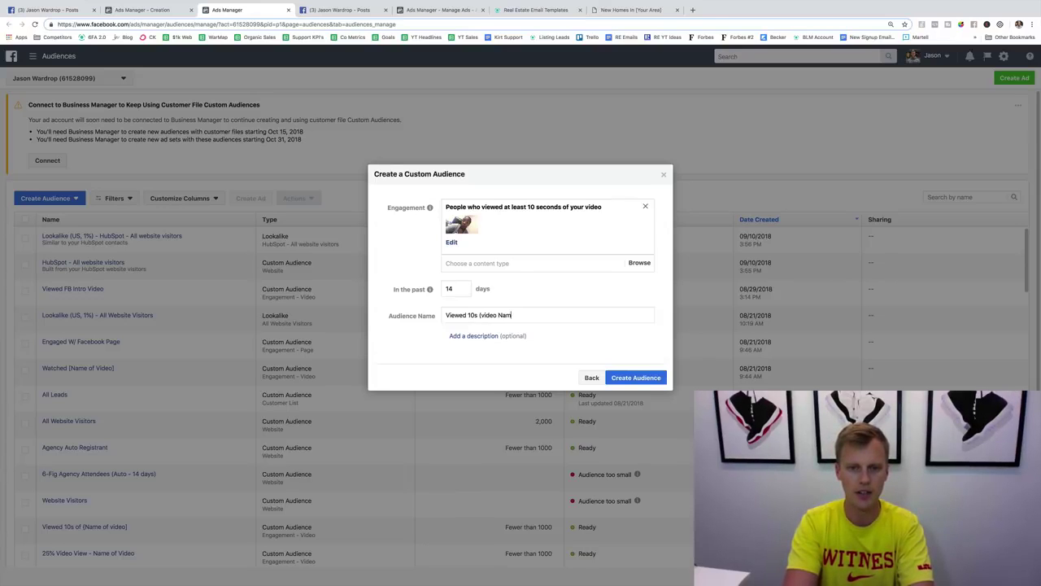
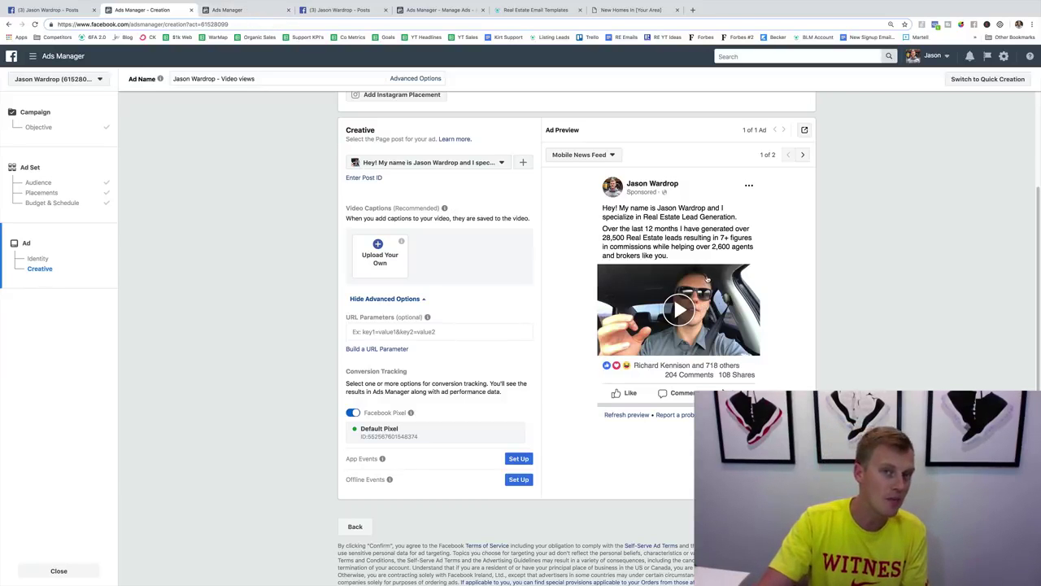
{"action": "left_click", "coordinate": [232, 10]}
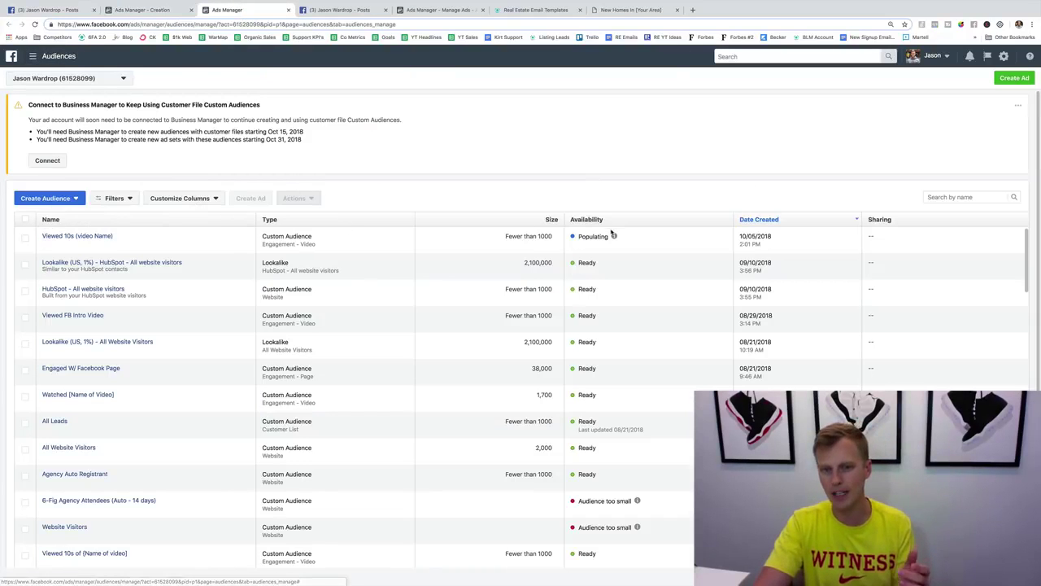
{"action": "mouse_move", "coordinate": [614, 236]}
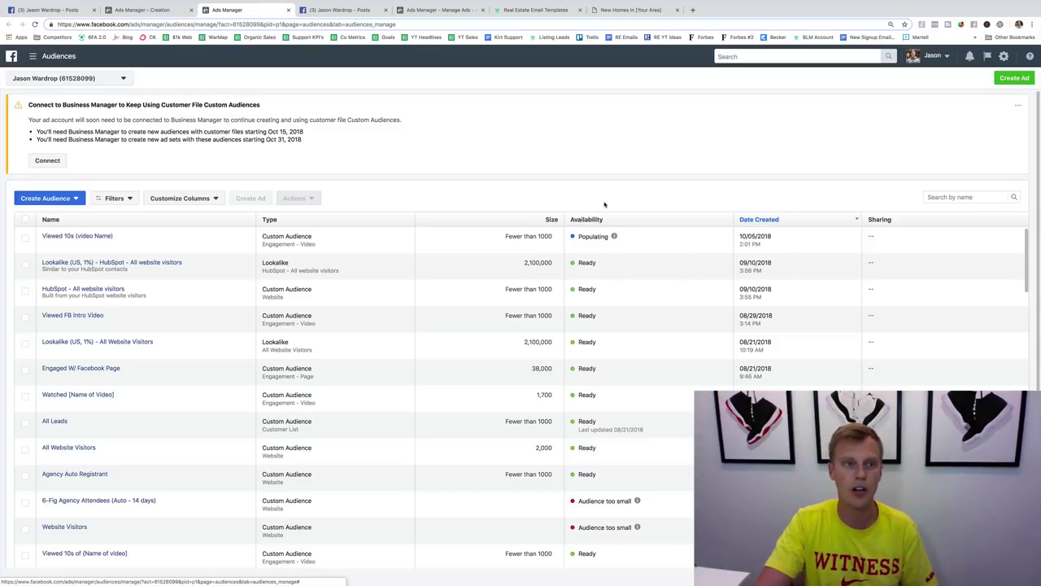
Return to the campaigns overview and start a new campaign from scratch with the Traffic objective, continuing to its ad set
{"action": "left_click", "coordinate": [44, 58]}
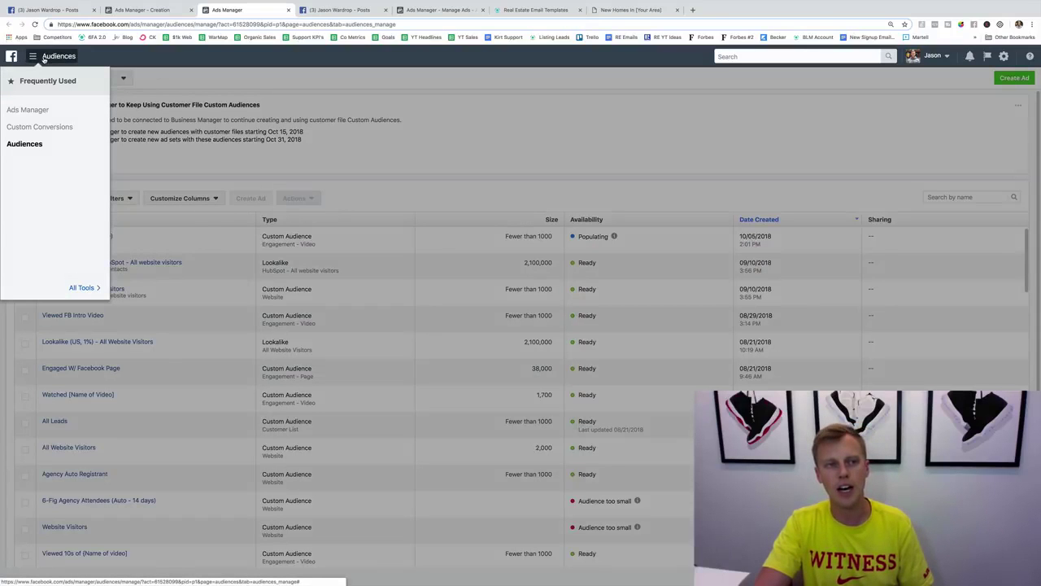
{"action": "left_click", "coordinate": [43, 111]}
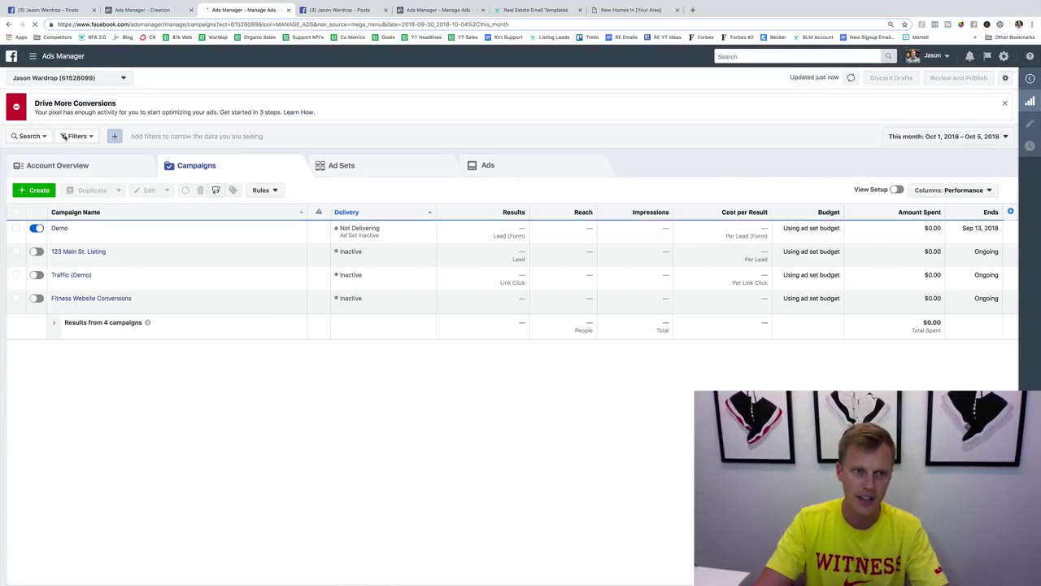
{"action": "left_click", "coordinate": [37, 191]}
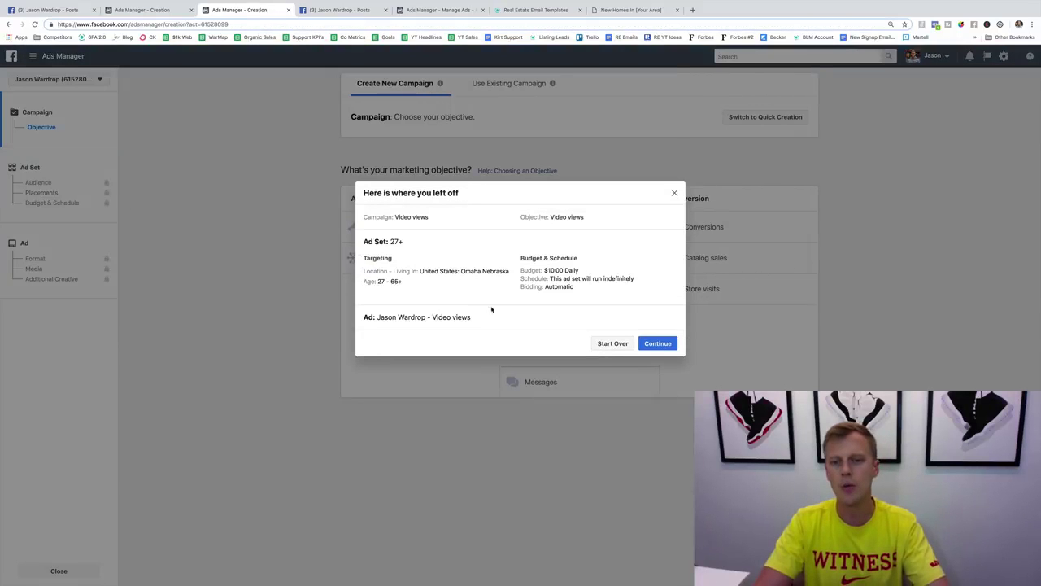
{"action": "left_click", "coordinate": [612, 344]}
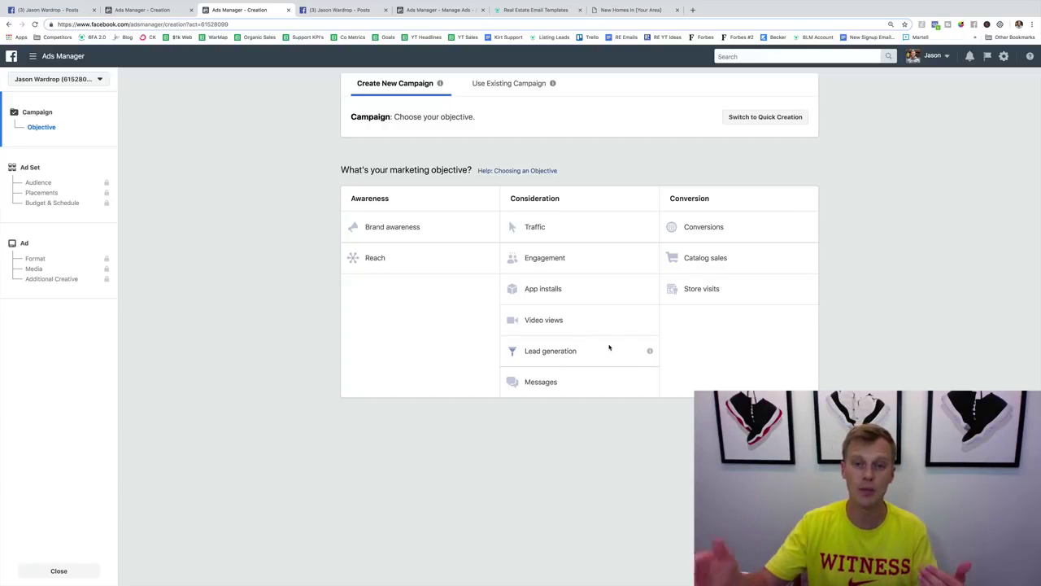
{"action": "left_click", "coordinate": [564, 228]}
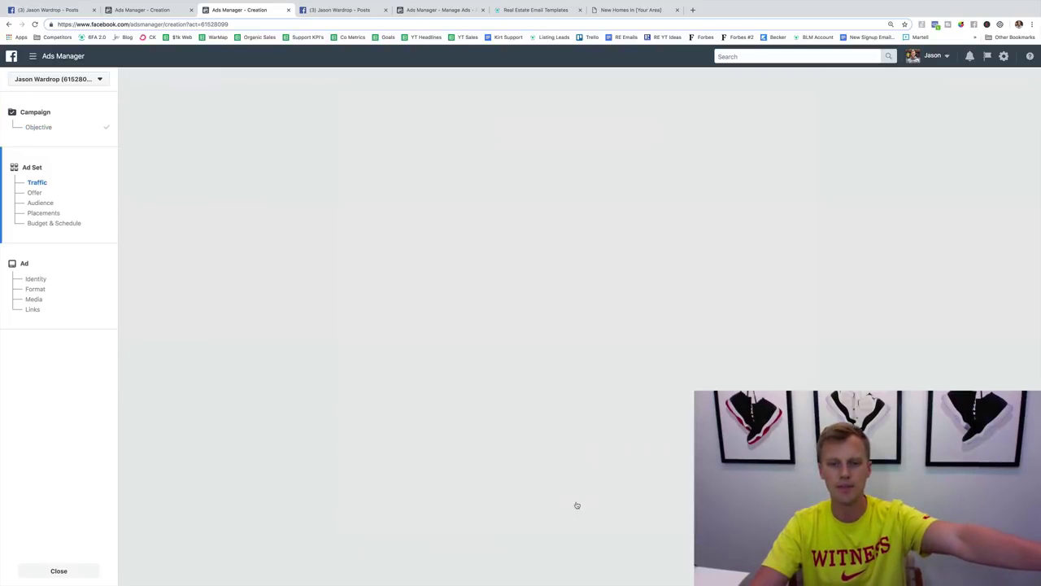
Name the new Traffic ad set "RT Video Vieweres (name of video) 10s"
{"action": "left_click", "coordinate": [577, 501]}
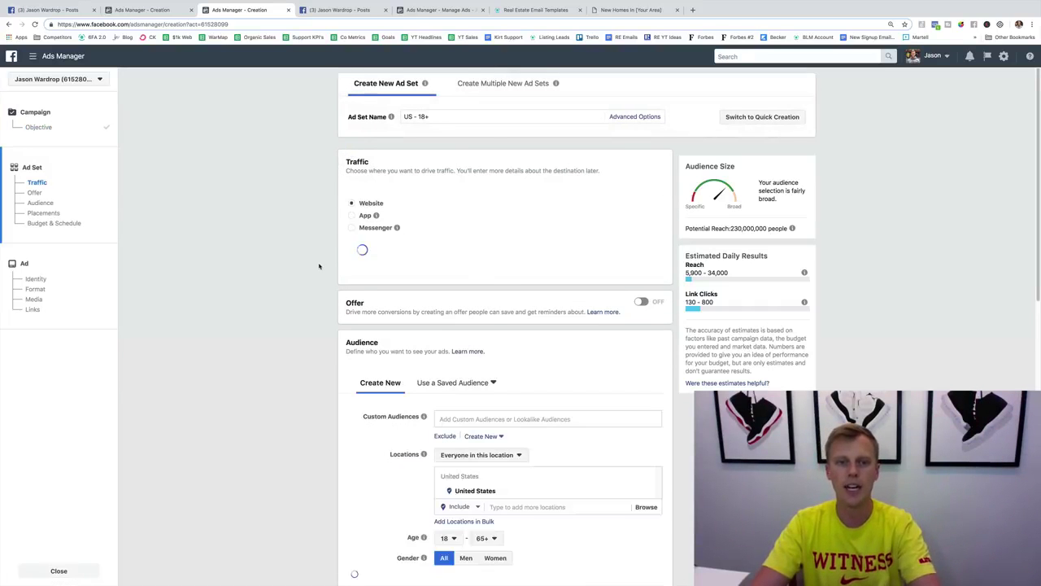
{"action": "left_click", "coordinate": [409, 115]}
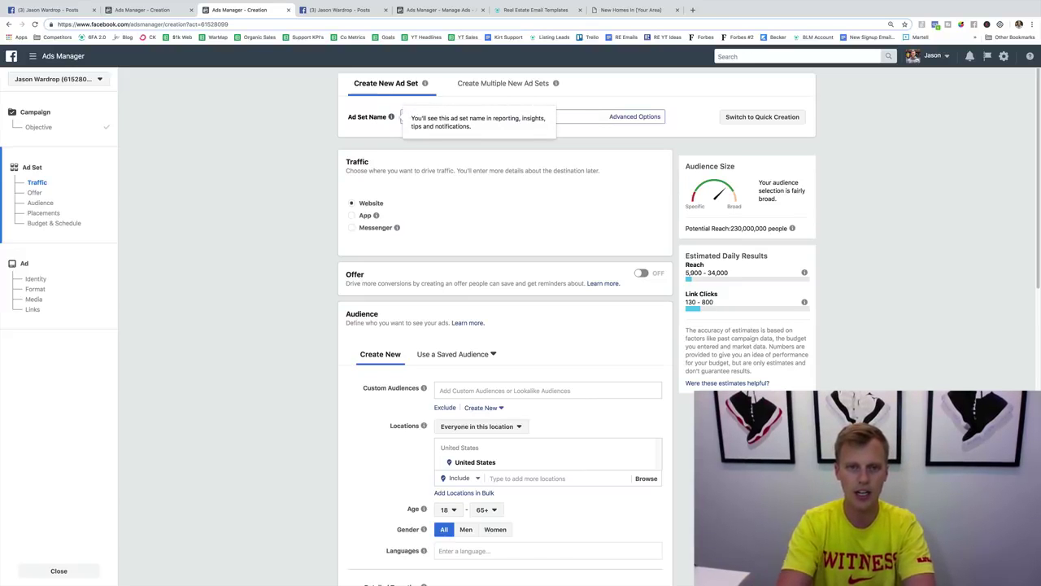
{"action": "type", "text": "RT "}
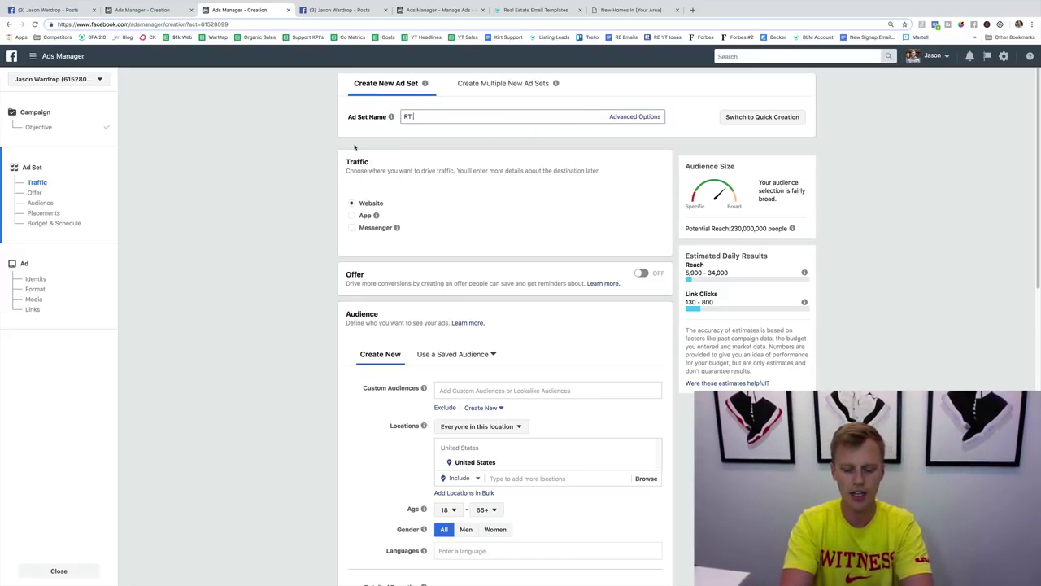
{"action": "type", "text": "Video Vie"}
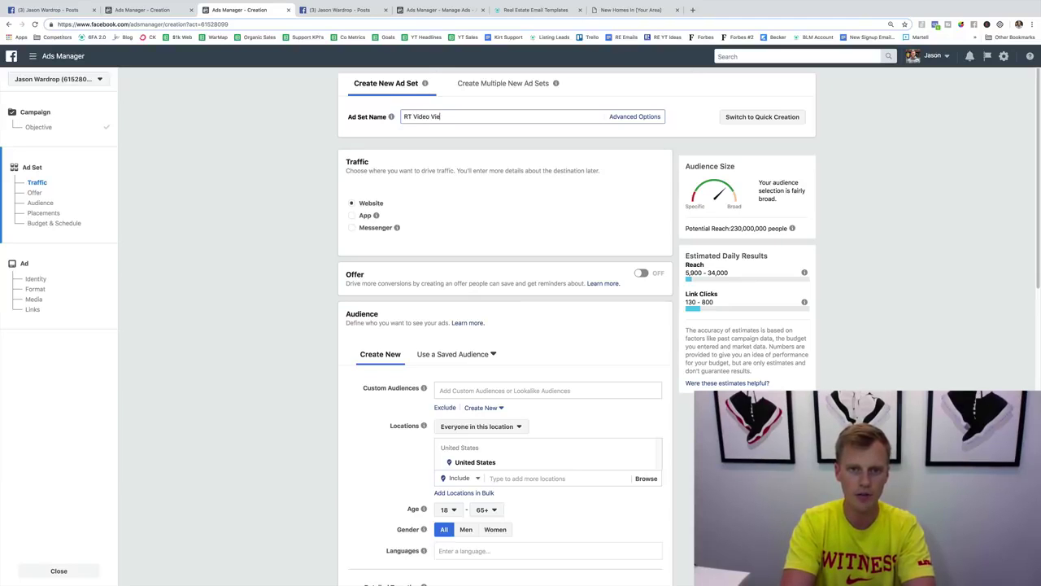
{"action": "type", "text": "weres (name of video"}
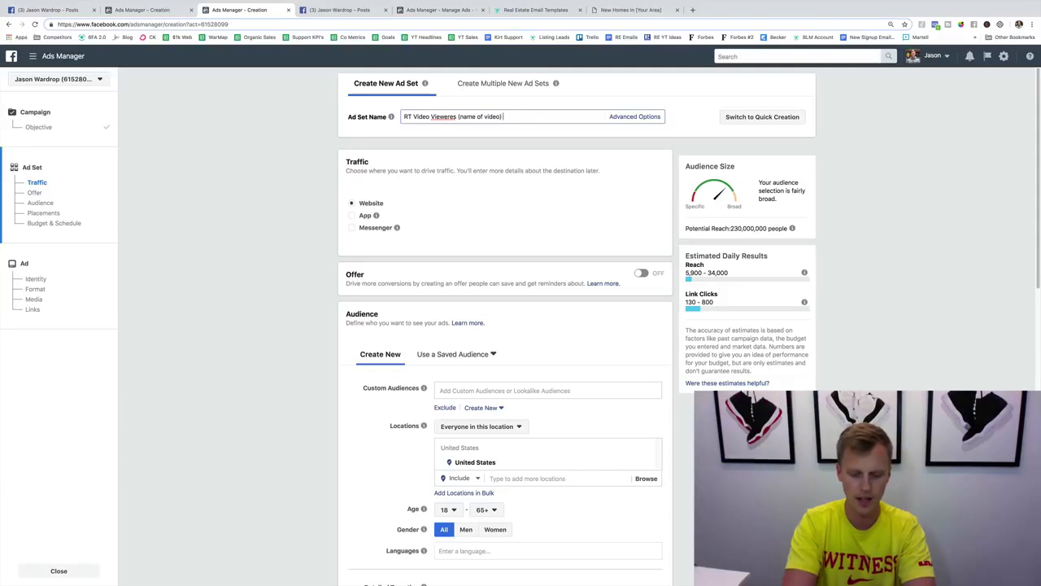
{"action": "type", "text": ") 10s"}
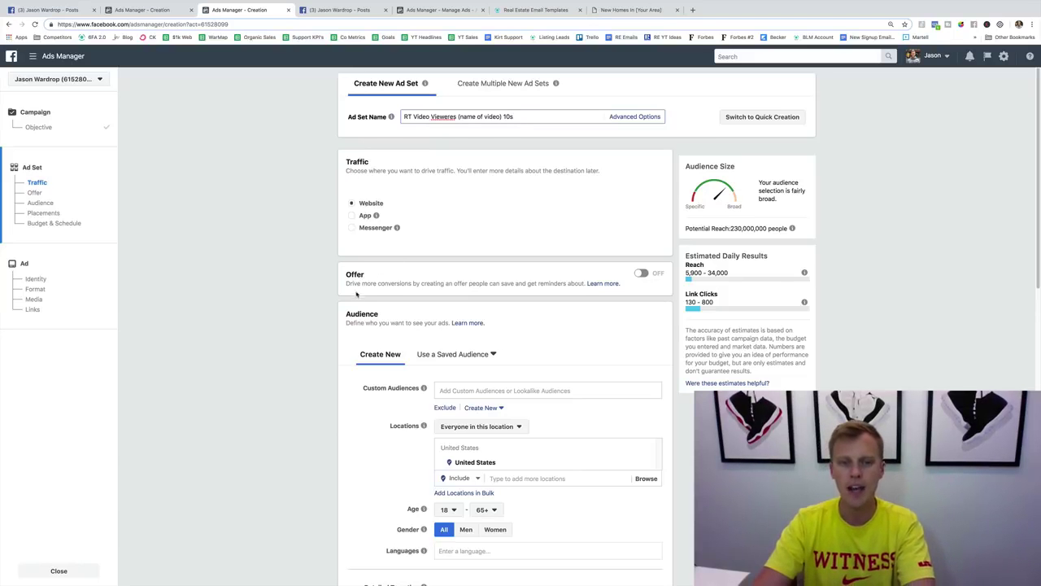
Target the ad set at the existing custom audience "Viewed 10s (video Name)"
{"action": "scroll", "coordinate": [346, 300], "scroll_direction": "down", "scroll_amount": 1}
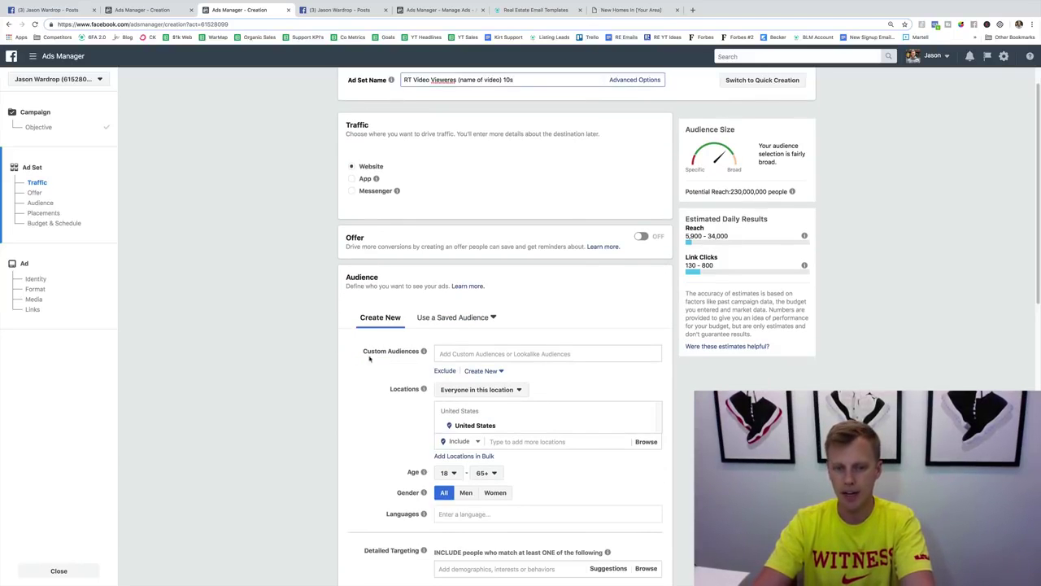
{"action": "left_click", "coordinate": [468, 353]}
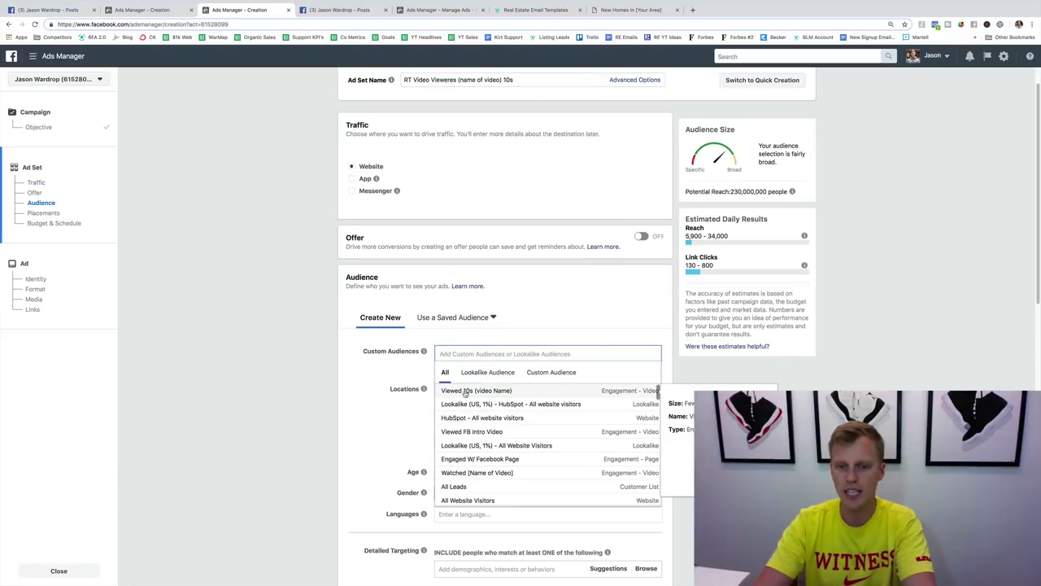
{"action": "left_click", "coordinate": [521, 390]}
{"action": "left_click", "coordinate": [348, 357]}
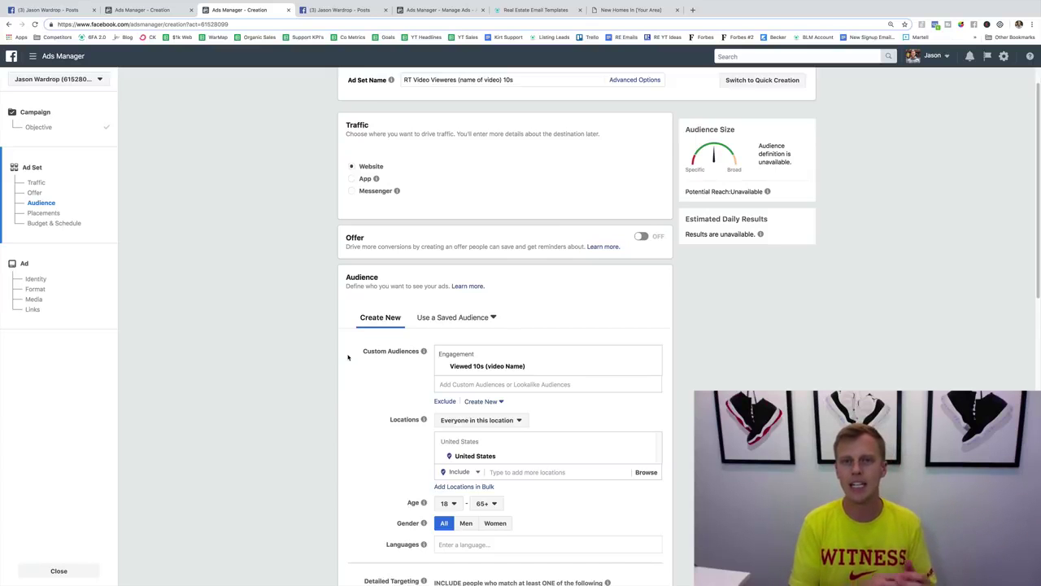
Set the ad set's daily budget to $3.00, keeping automatic placements, and continue to the ad setup
{"action": "scroll", "coordinate": [351, 354], "scroll_direction": "down", "scroll_amount": 5}
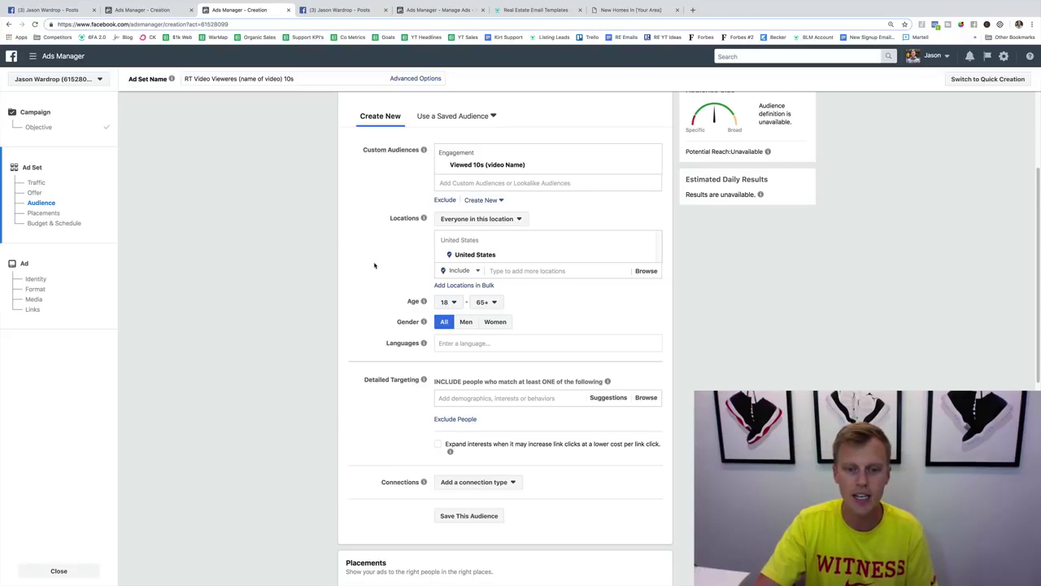
{"action": "scroll", "coordinate": [374, 264], "scroll_direction": "down", "scroll_amount": 4}
{"action": "scroll", "coordinate": [375, 261], "scroll_direction": "down", "scroll_amount": 1}
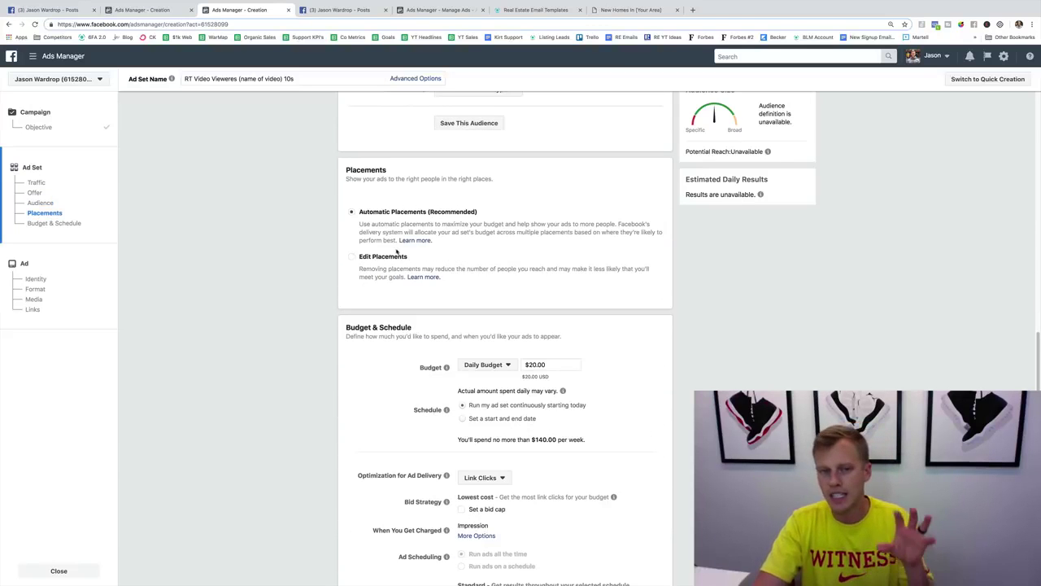
{"action": "scroll", "coordinate": [446, 263], "scroll_direction": "down", "scroll_amount": 1}
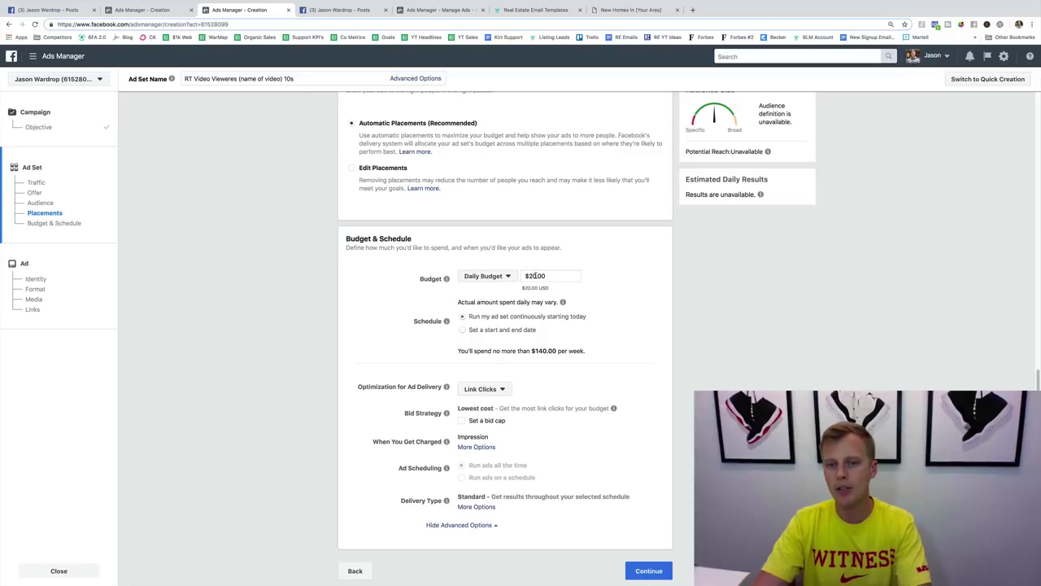
{"action": "left_click", "coordinate": [535, 276]}
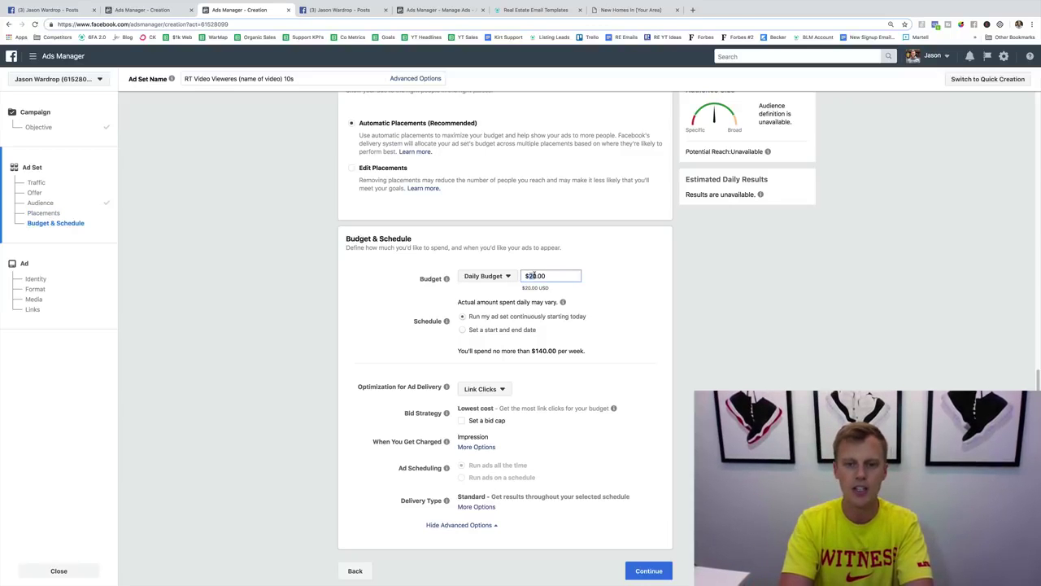
{"action": "double_click", "coordinate": [535, 276]}
{"action": "type", "text": "3"}
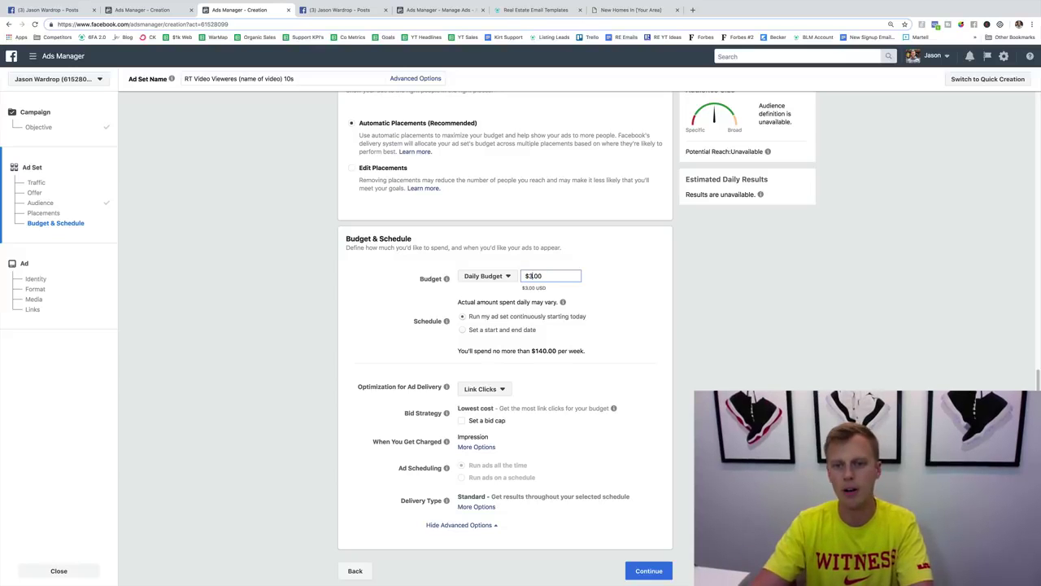
{"action": "left_click", "coordinate": [617, 283]}
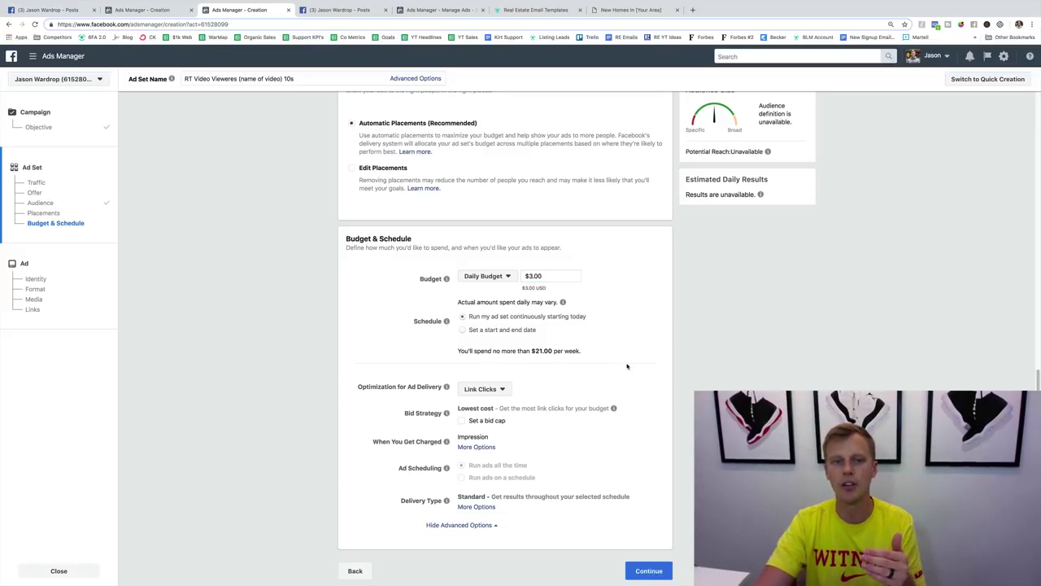
{"action": "scroll", "coordinate": [628, 366], "scroll_direction": "up", "scroll_amount": 3}
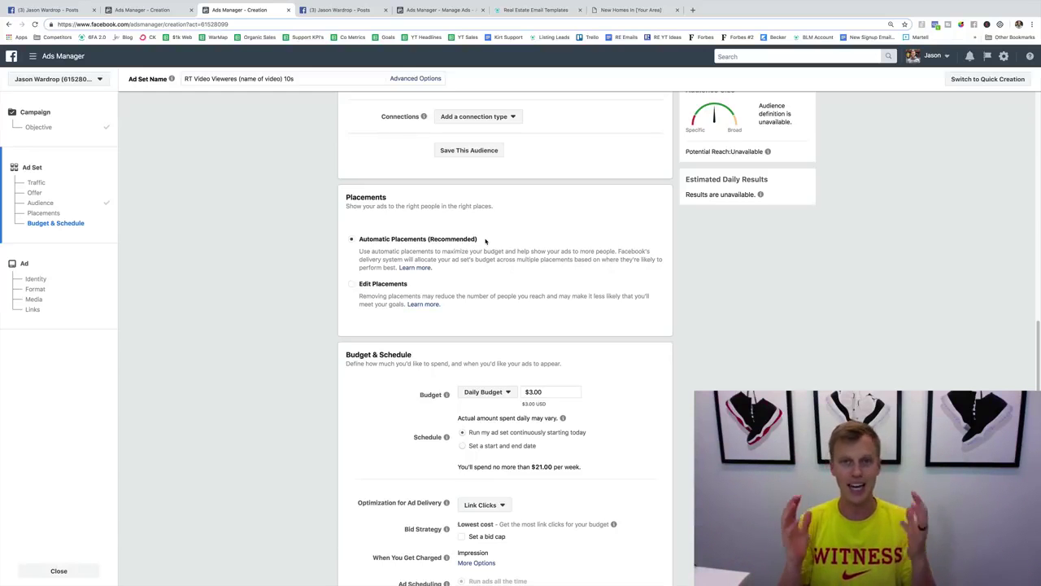
{"action": "scroll", "coordinate": [578, 411], "scroll_direction": "down", "scroll_amount": 3}
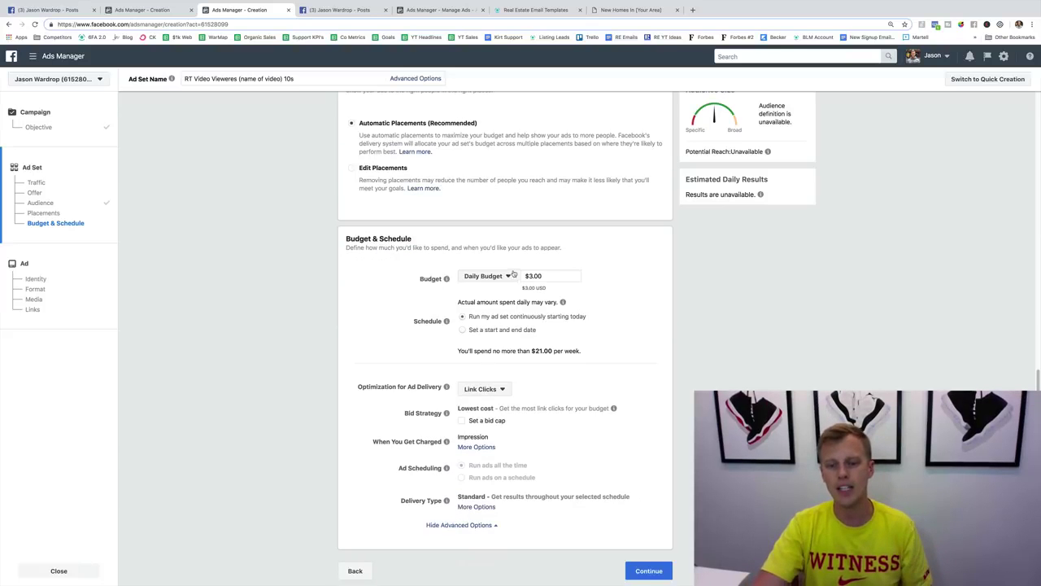
{"action": "left_click", "coordinate": [663, 573]}
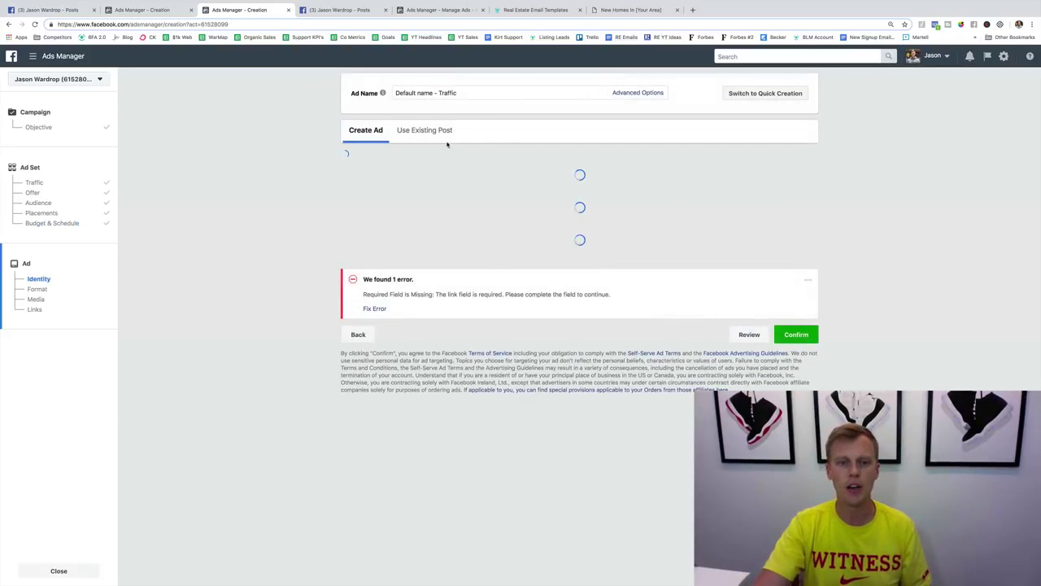
Review the testimonial post and the new ad's form, along with the email templates and home showing landing pages as possible destinations
{"action": "left_click", "coordinate": [340, 10]}
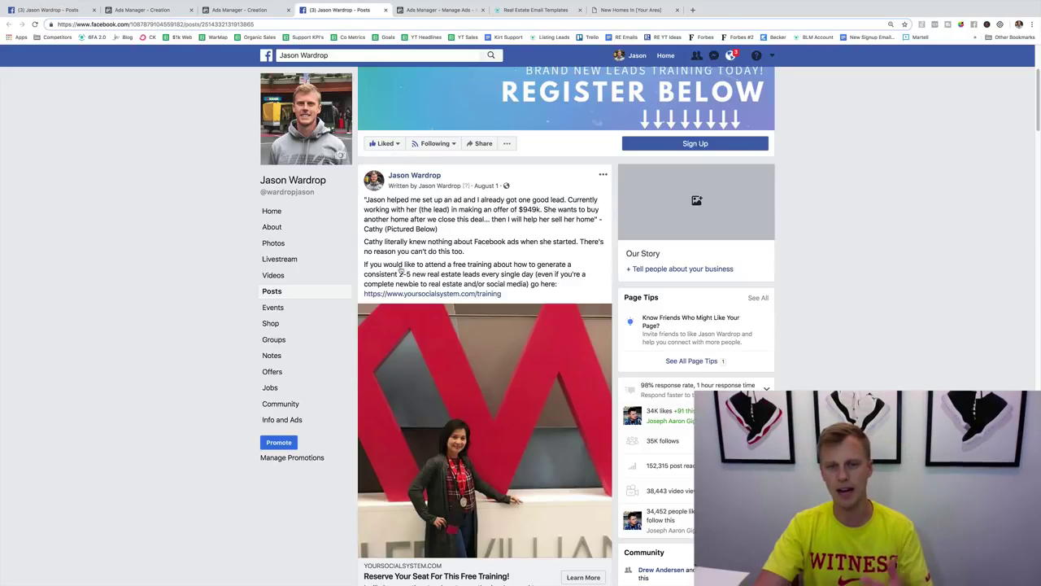
{"action": "left_click", "coordinate": [256, 11]}
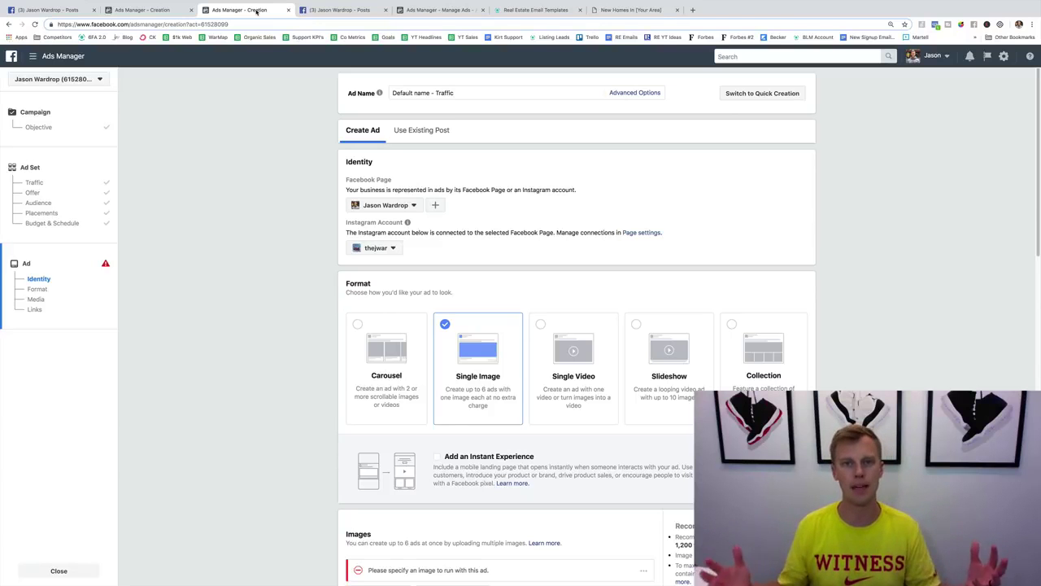
{"action": "scroll", "coordinate": [302, 222], "scroll_direction": "down", "scroll_amount": 15}
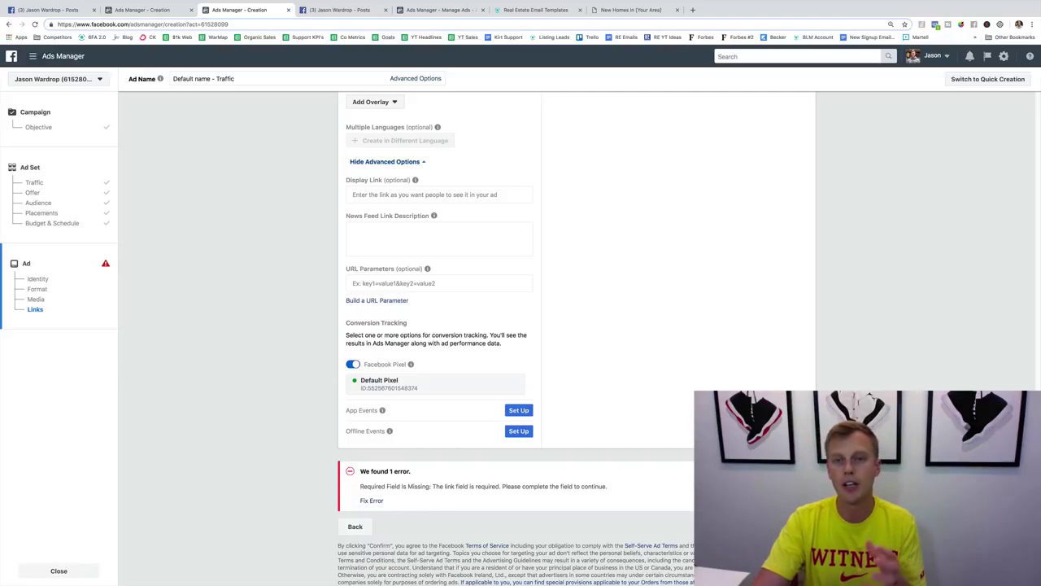
{"action": "left_click", "coordinate": [535, 10]}
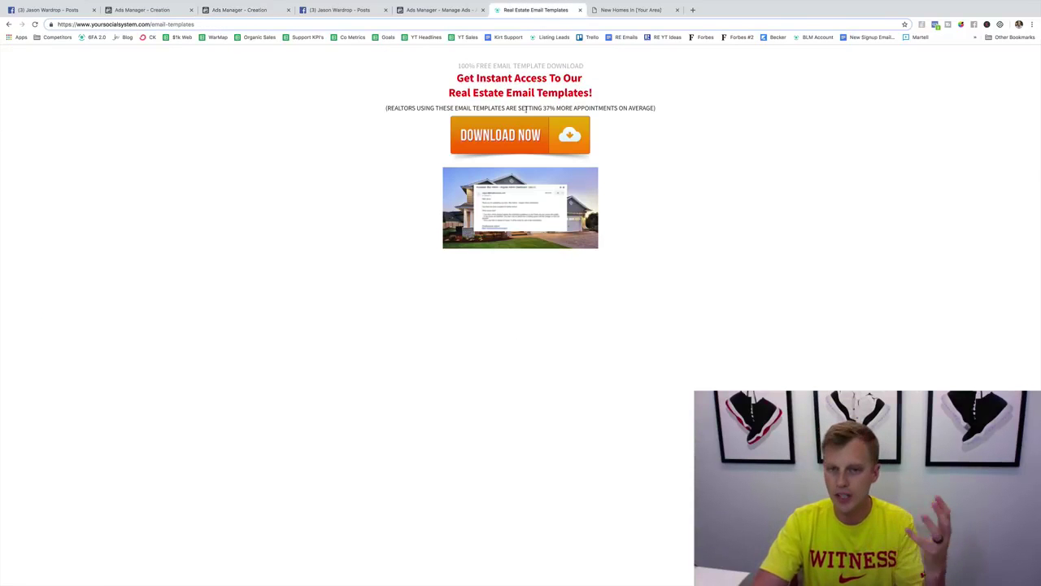
{"action": "left_click", "coordinate": [645, 11]}
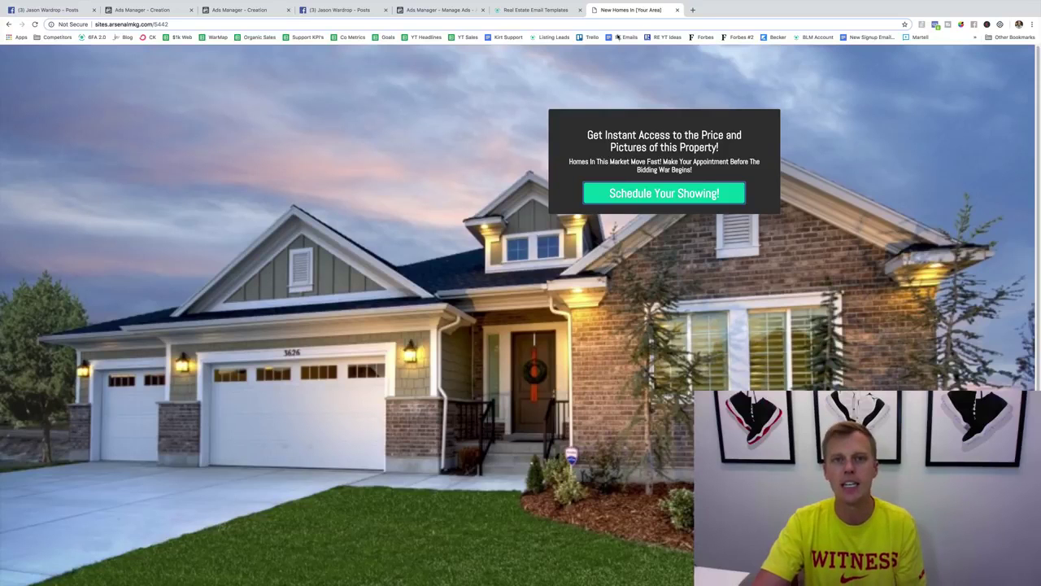
Examine the existing conversions ad's results alongside the intro video post's reach, engagement and comments
{"action": "left_click", "coordinate": [451, 10]}
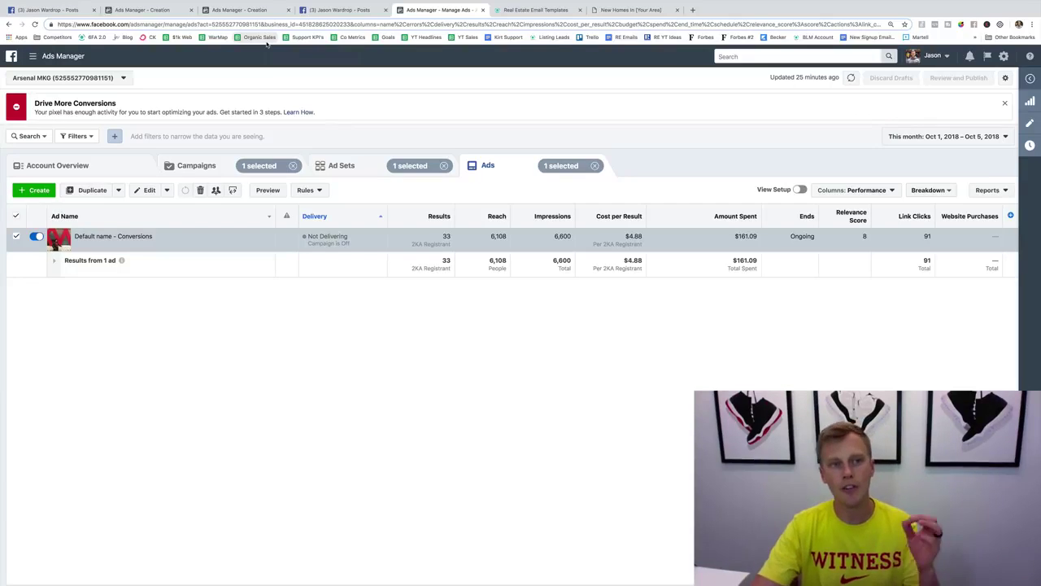
{"action": "left_click", "coordinate": [49, 10]}
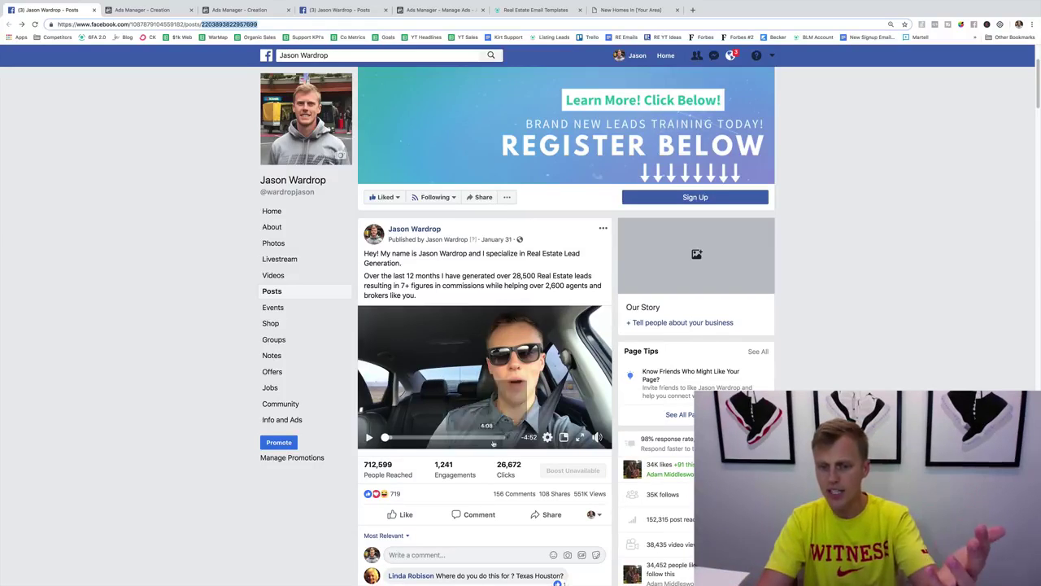
{"action": "scroll", "coordinate": [504, 439], "scroll_direction": "down", "scroll_amount": 1}
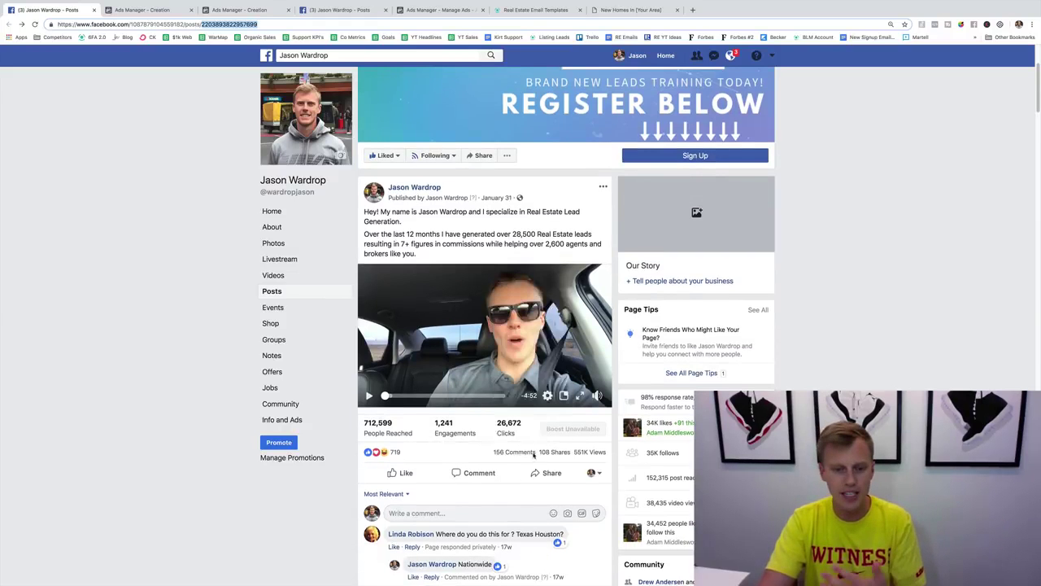
{"action": "scroll", "coordinate": [462, 446], "scroll_direction": "down", "scroll_amount": 3}
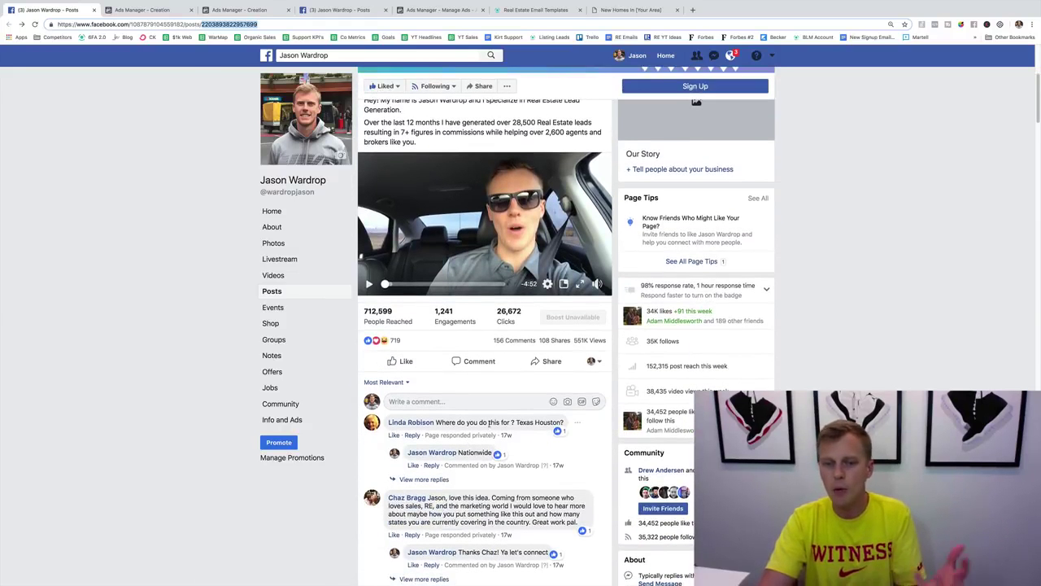
{"action": "scroll", "coordinate": [459, 399], "scroll_direction": "up", "scroll_amount": 5}
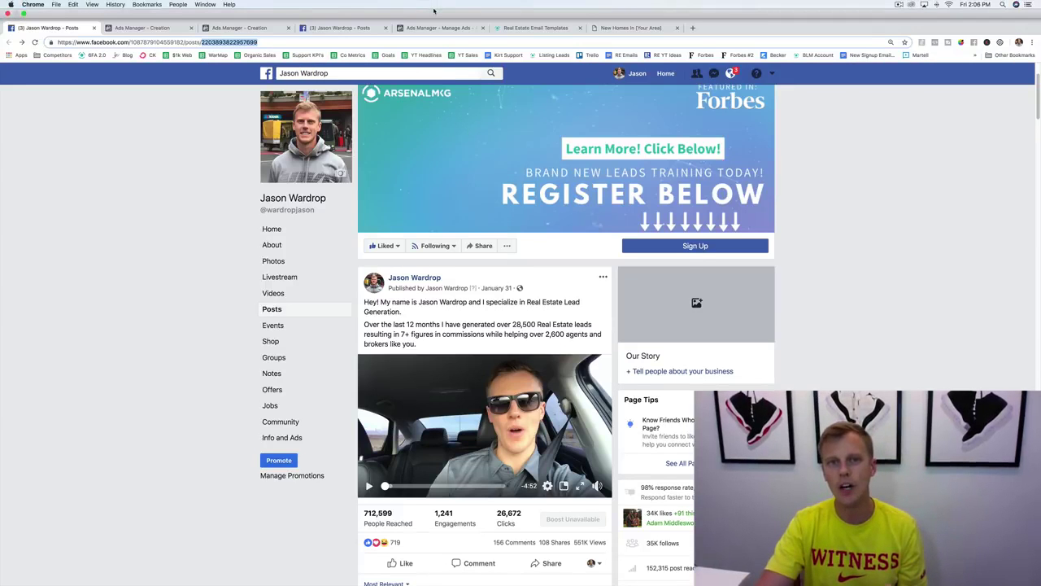
{"action": "left_click", "coordinate": [437, 27]}
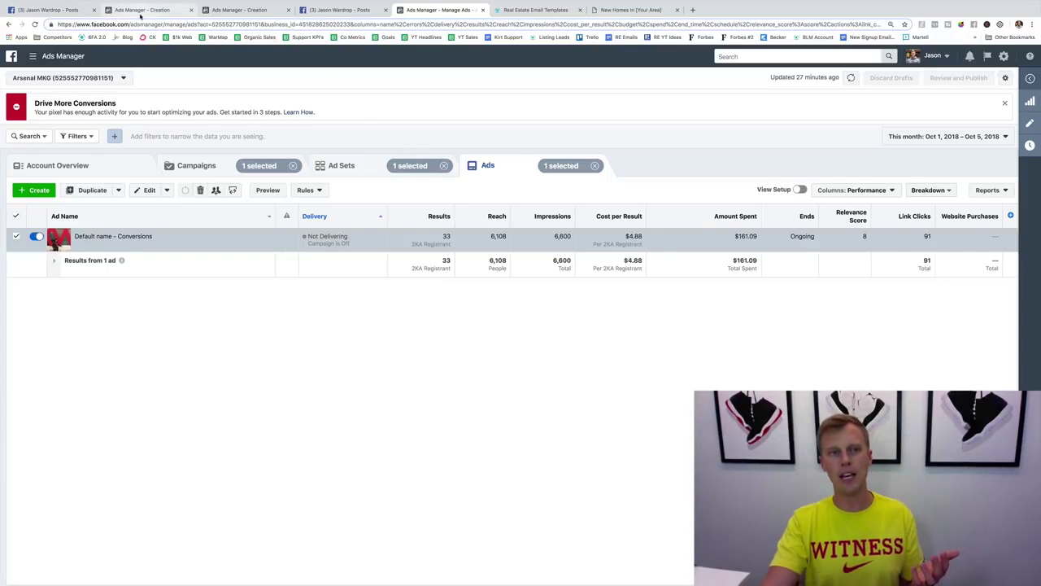
{"action": "left_click", "coordinate": [54, 10]}
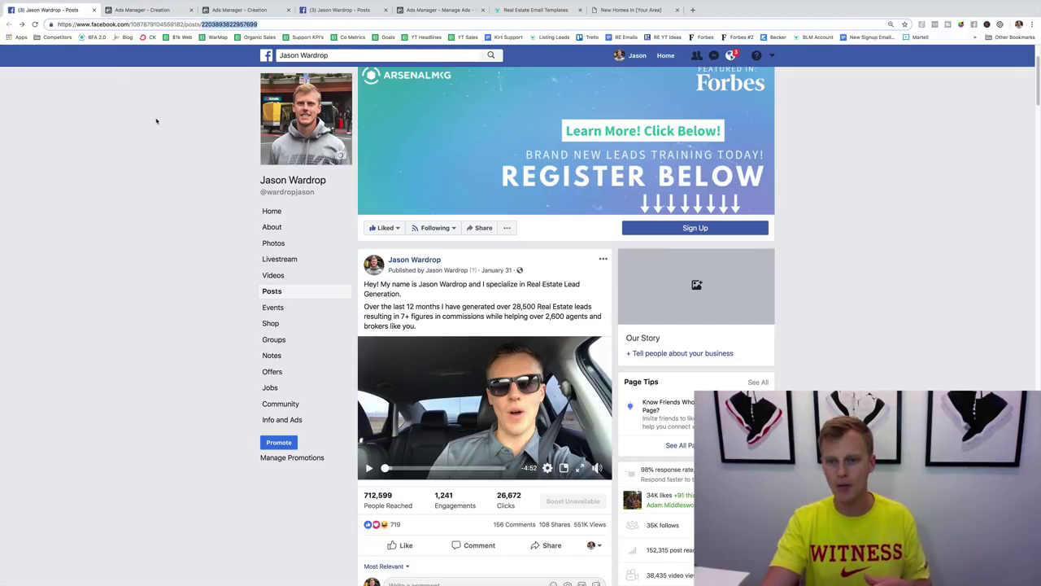